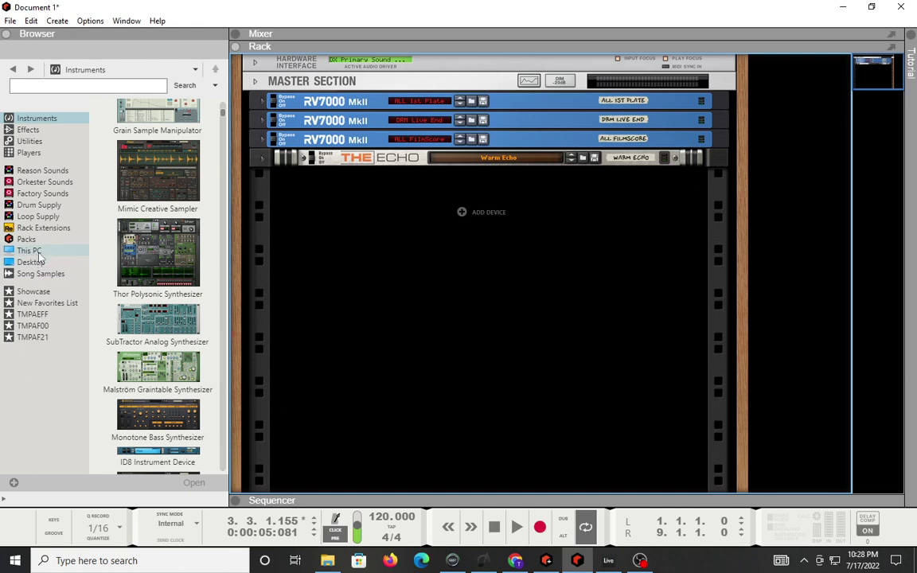
Step: Open the My Book (G:) drive from This PC in the browser and look through its list of folders
click(37, 253)
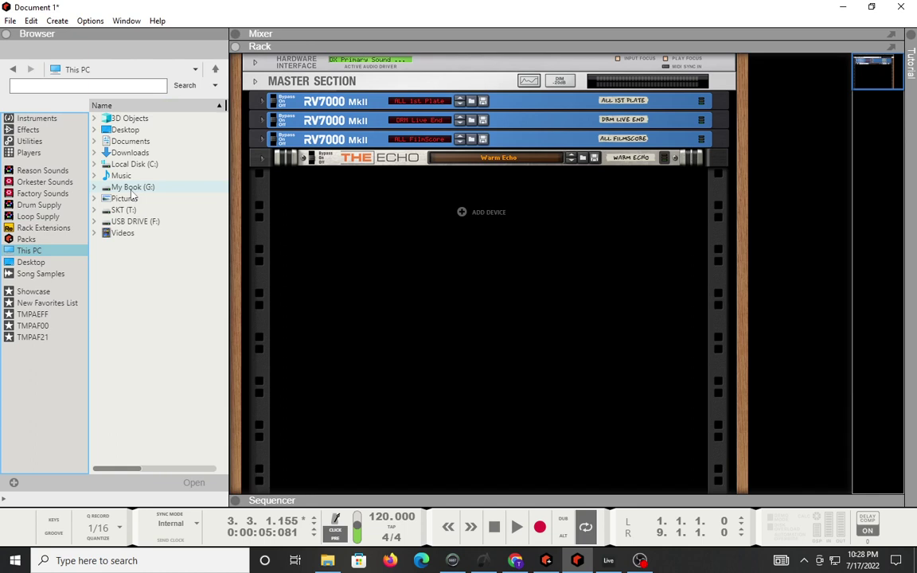
click(132, 188)
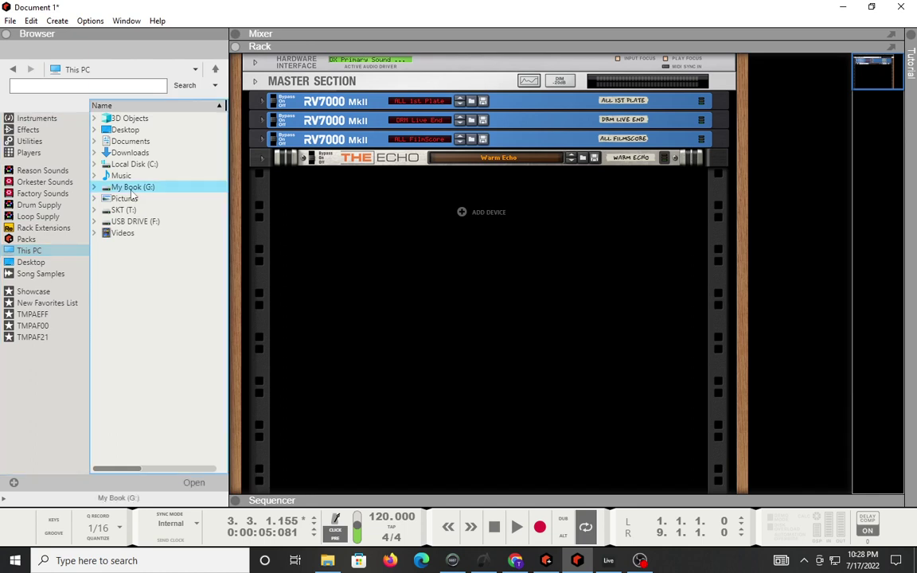
double_click(131, 191)
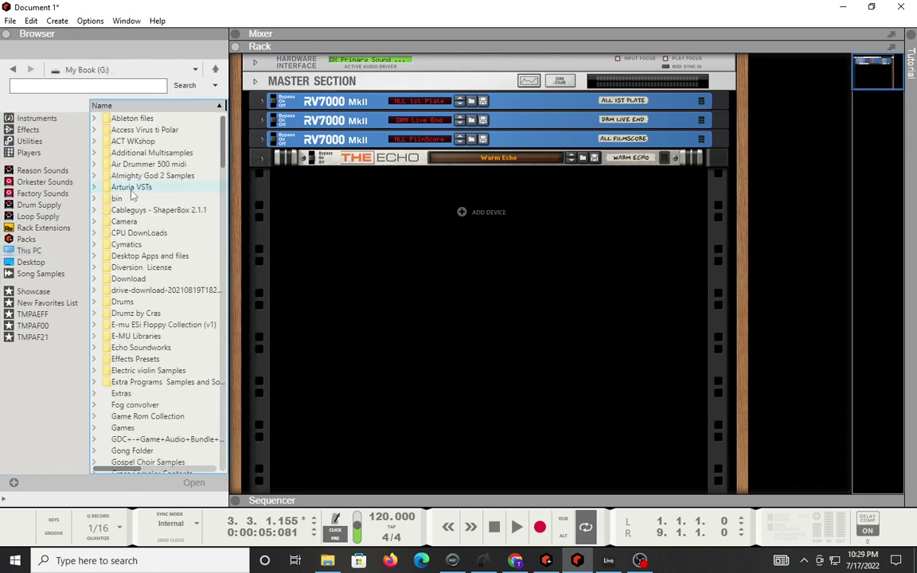
scroll(131, 284, down, 10)
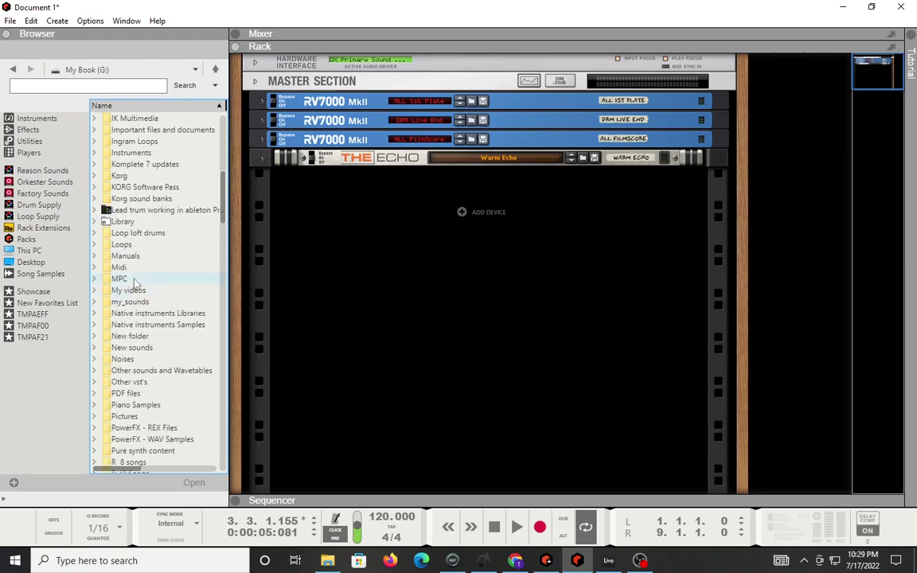
scroll(135, 283, up, 4)
scroll(136, 284, up, 4)
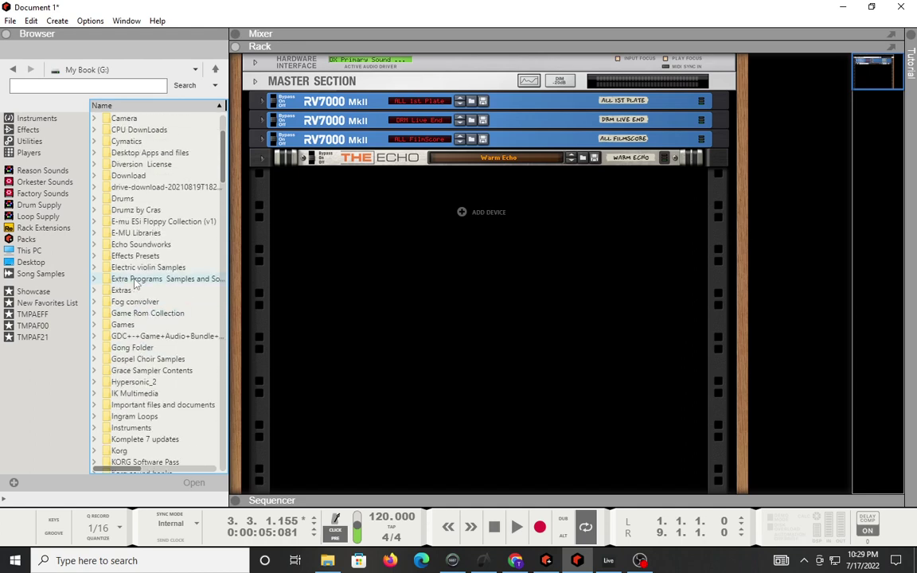
scroll(135, 285, down, 4)
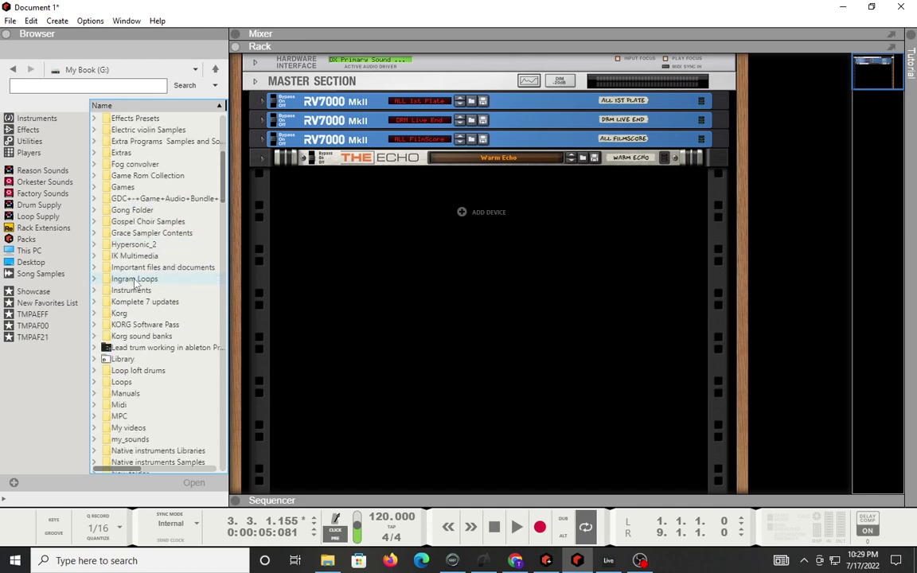
scroll(135, 284, down, 4)
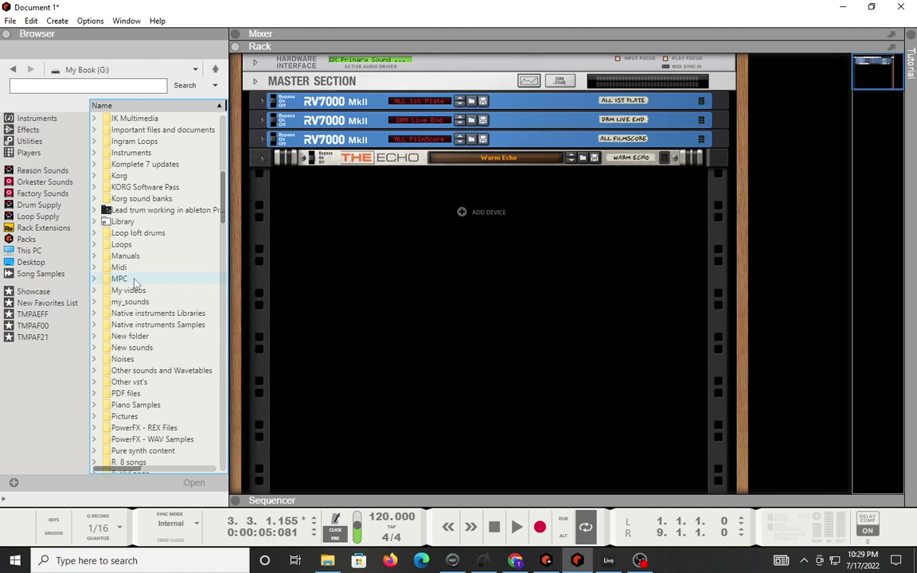
scroll(135, 284, down, 3)
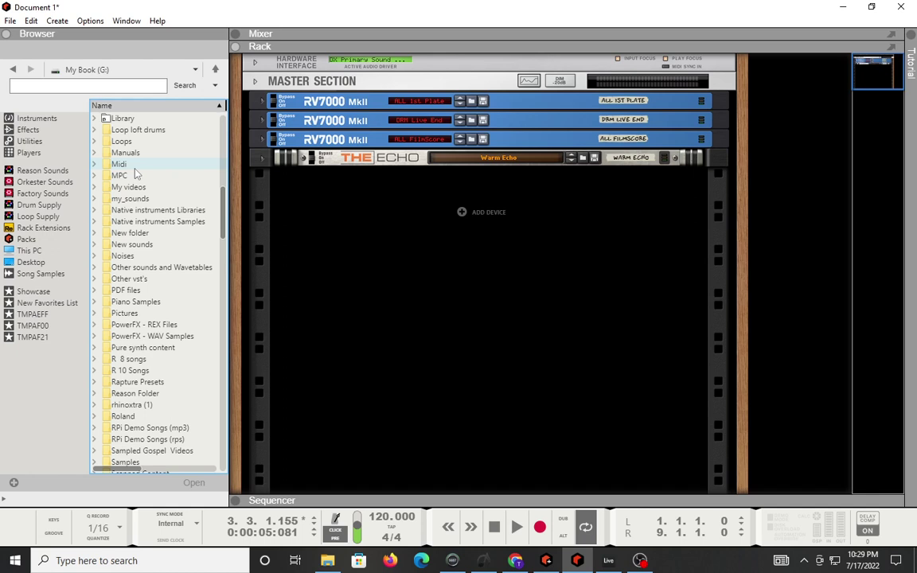
scroll(149, 224, down, 1)
scroll(163, 246, up, 8)
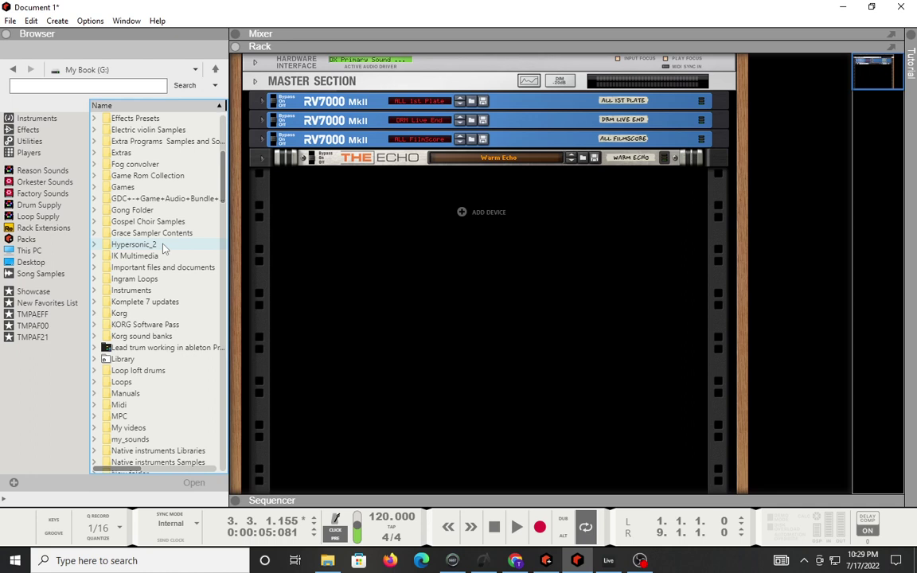
Step: Show the sequencer and open the AMBIENCE FX folder within LO-FI DAVINCI VOL. 1 of the lofidavinci pack in the MG folder
key(F7)
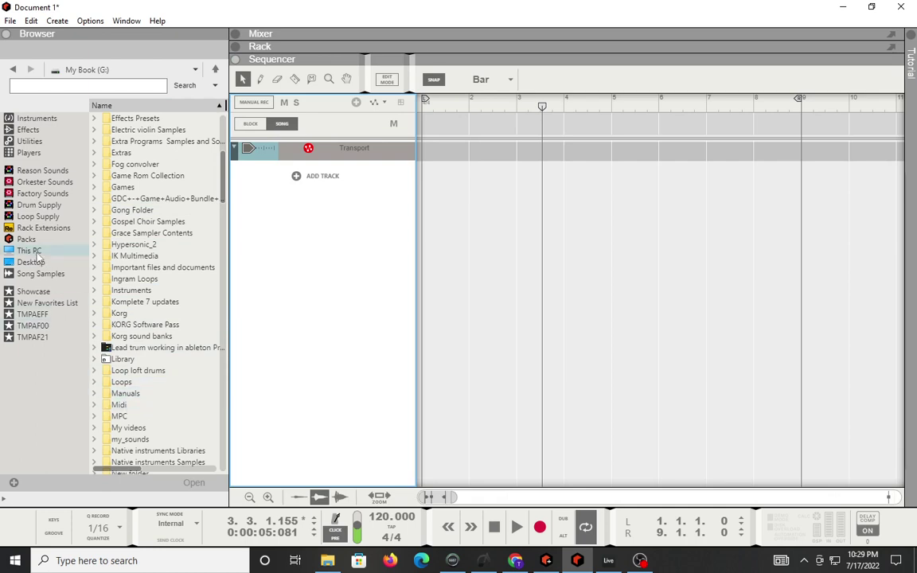
click(13, 70)
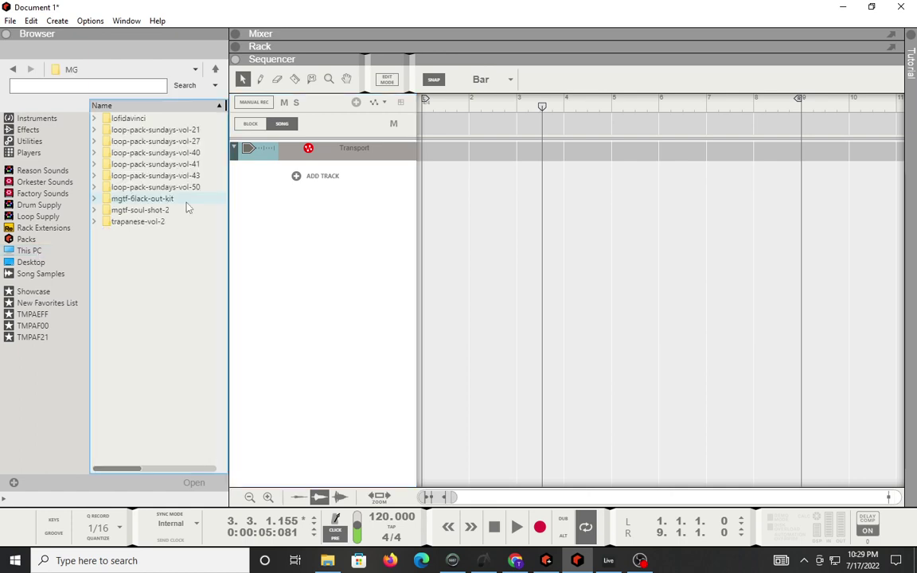
double_click(125, 120)
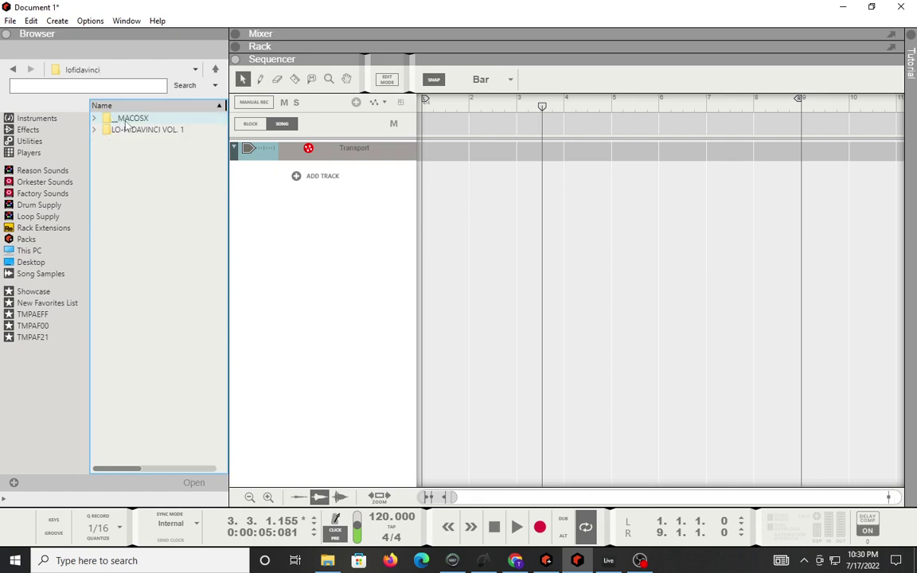
double_click(125, 130)
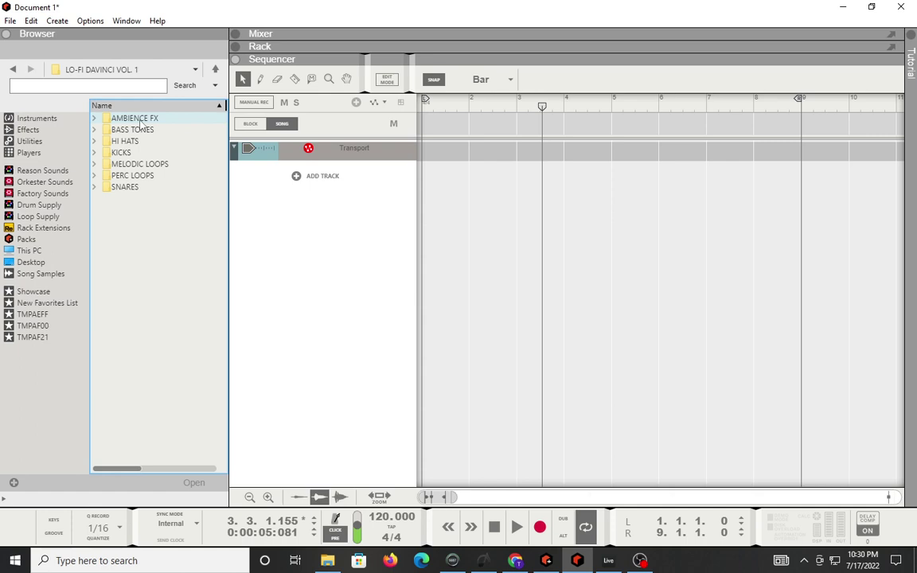
double_click(134, 119)
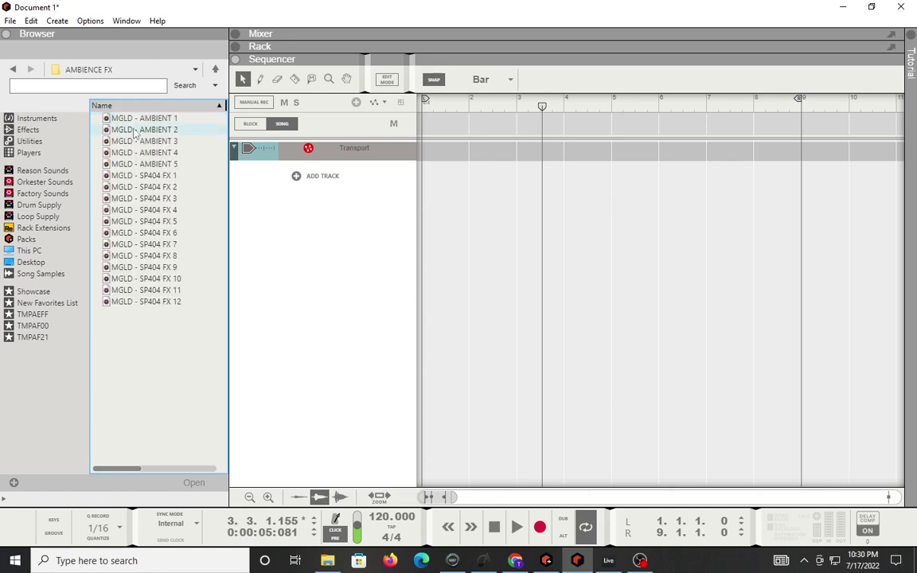
Step: Reopen the AMBIENCE FX folder and audition MGLD - AMBIENT 1 and the samples MGLD - SP404 FX 1 through 6
click(12, 70)
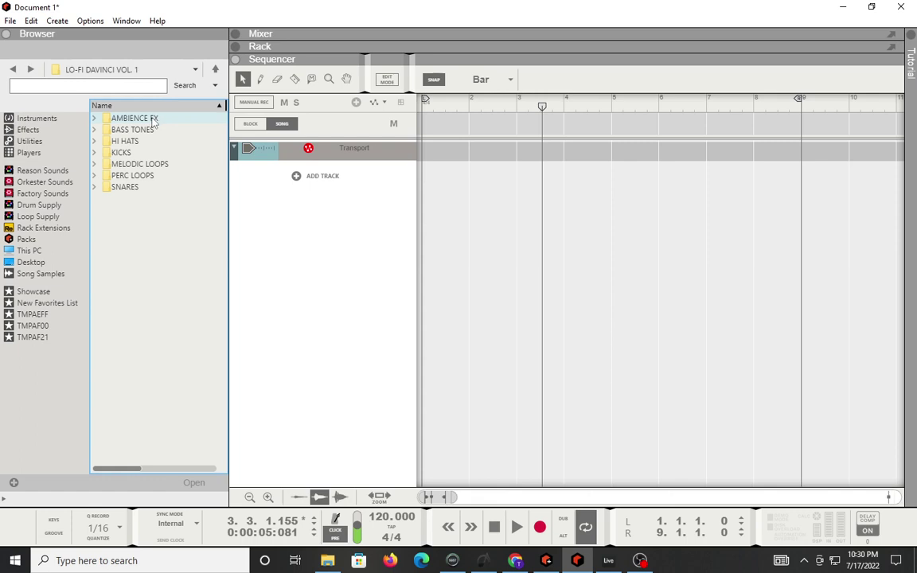
click(132, 121)
double_click(132, 121)
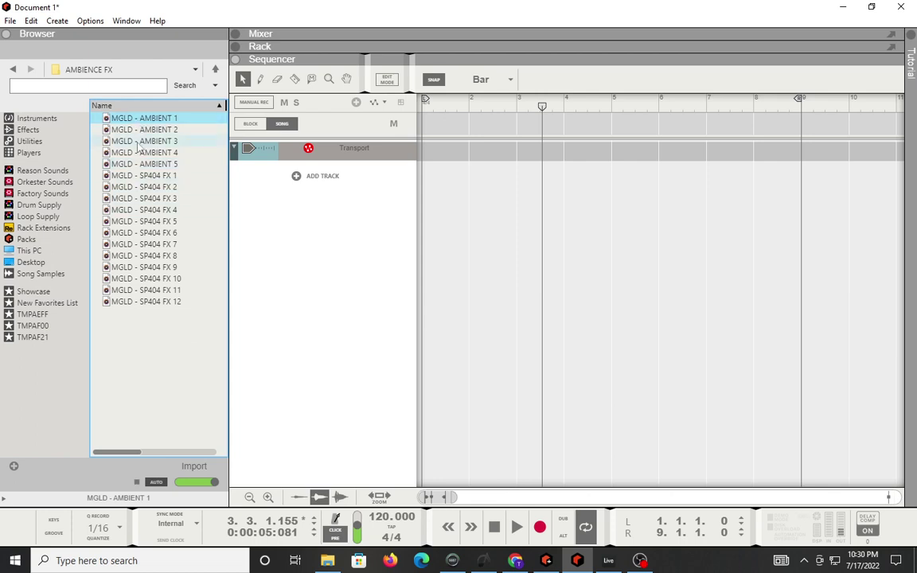
click(133, 200)
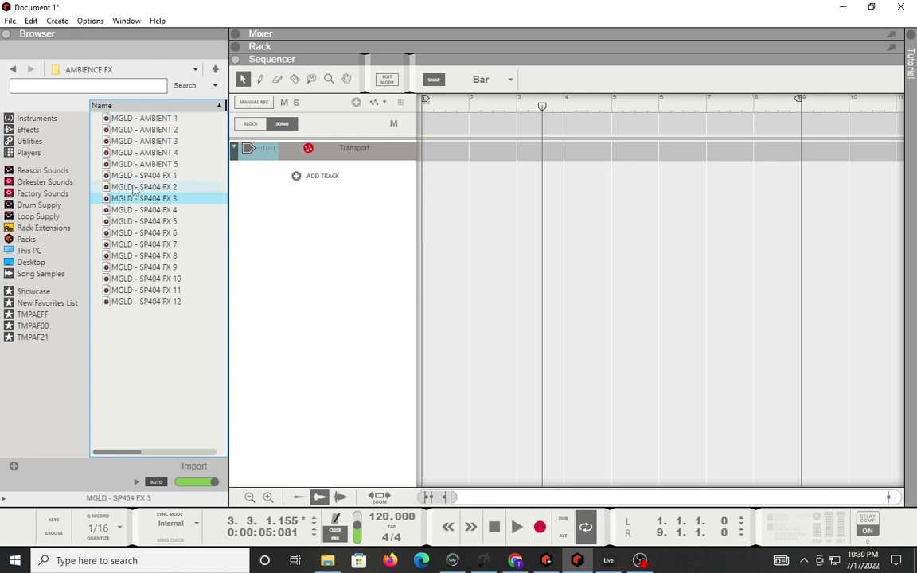
click(134, 188)
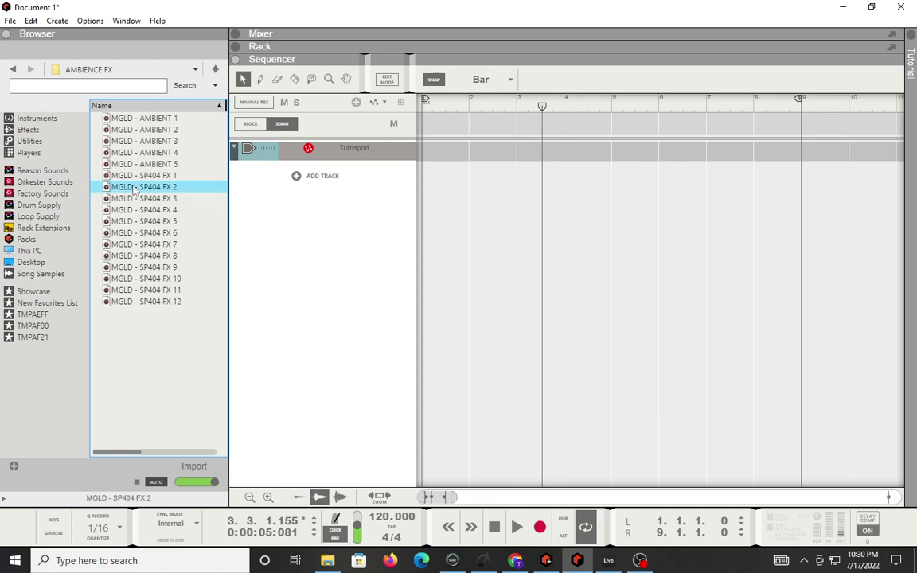
click(141, 176)
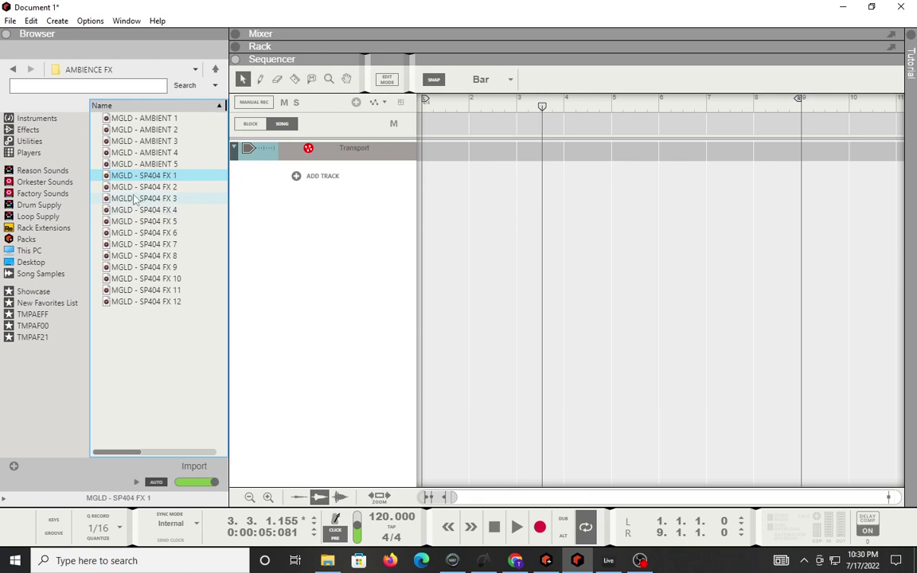
click(135, 199)
click(135, 210)
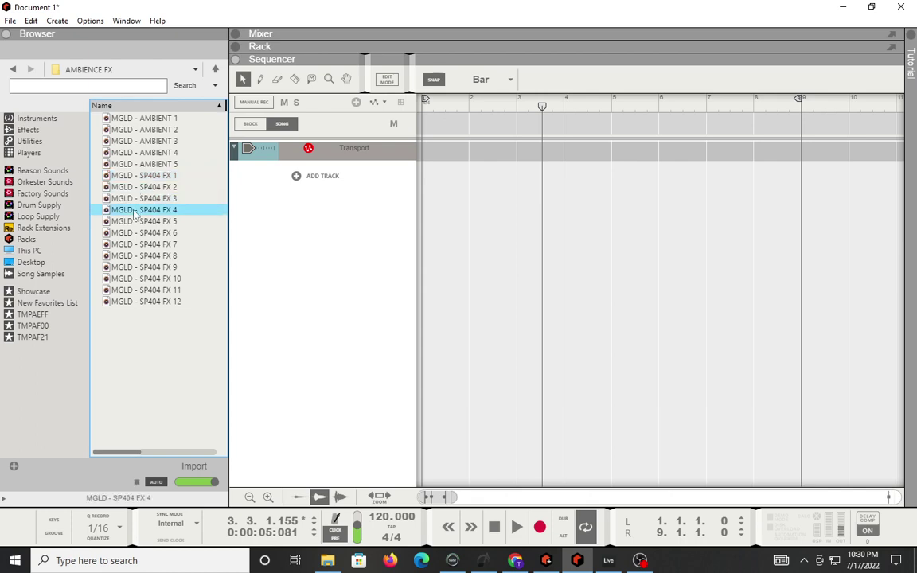
click(136, 223)
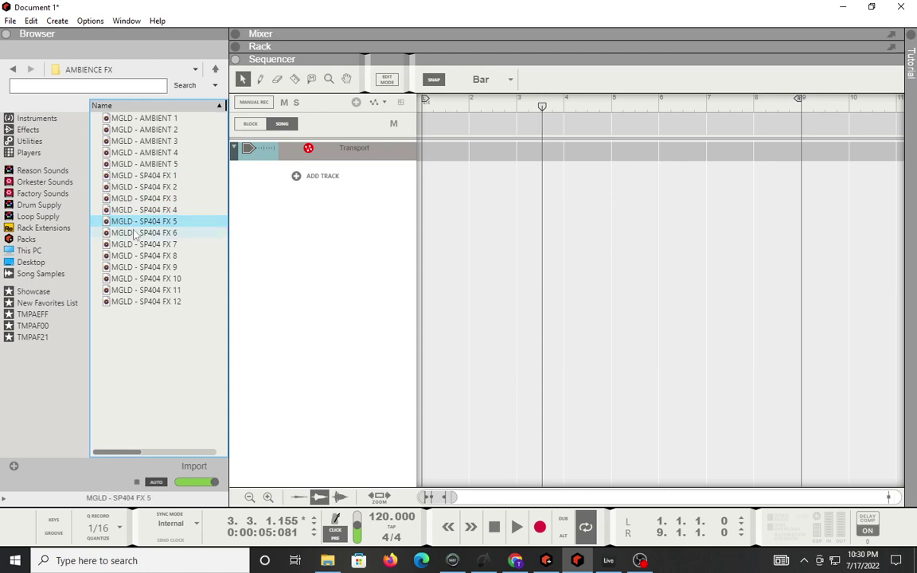
click(136, 234)
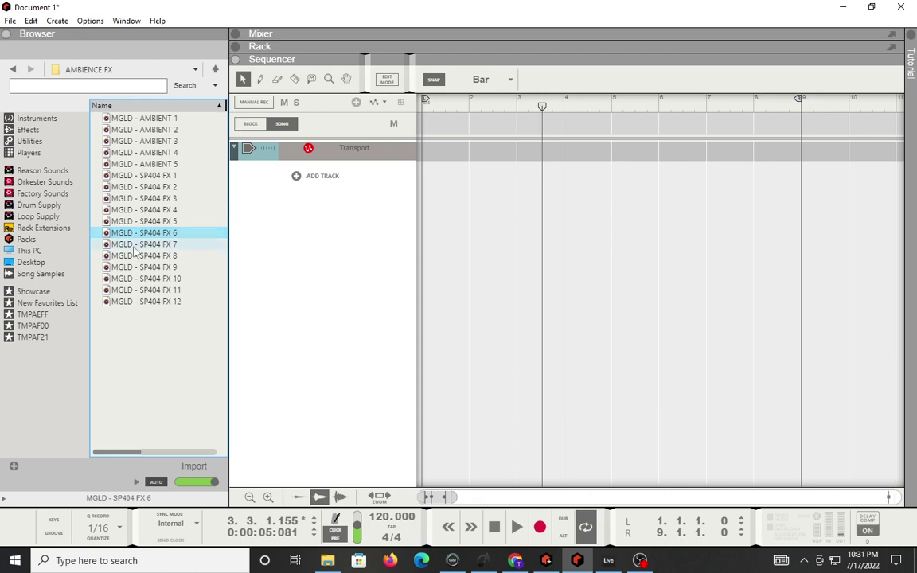
Step: Open the pack's BASS TONES folder and audition its GRANDMA MUSTARD, RUMBLE, SUB, TONE and TRUNK bass samples
click(13, 70)
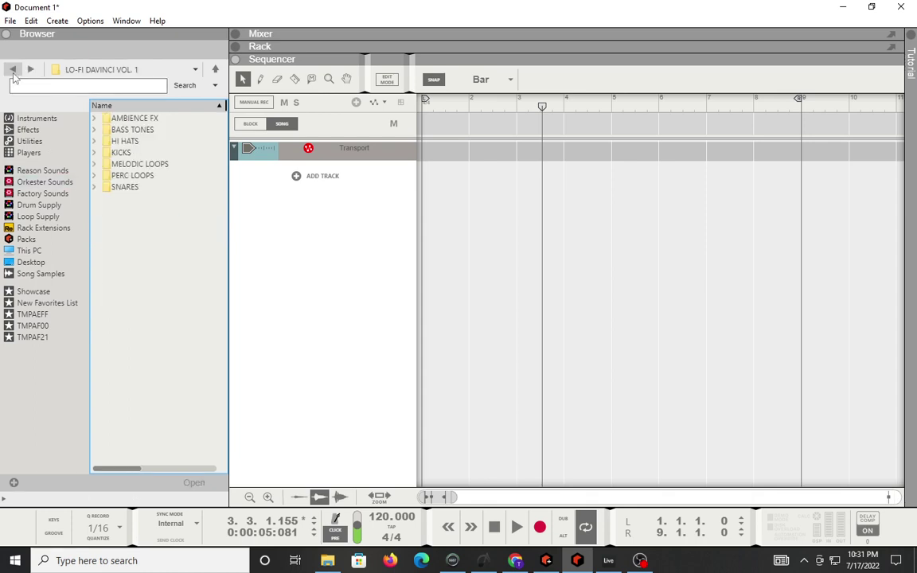
click(122, 132)
double_click(122, 131)
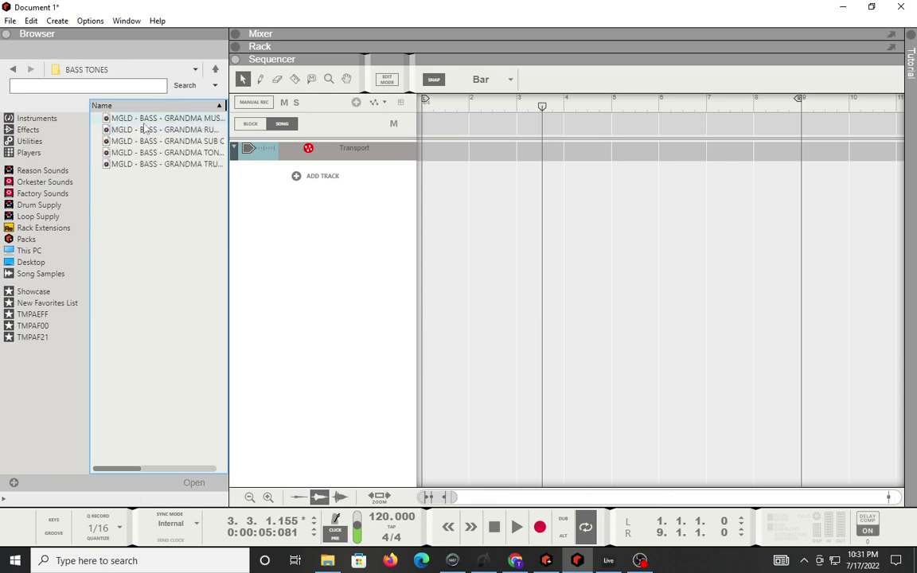
click(153, 119)
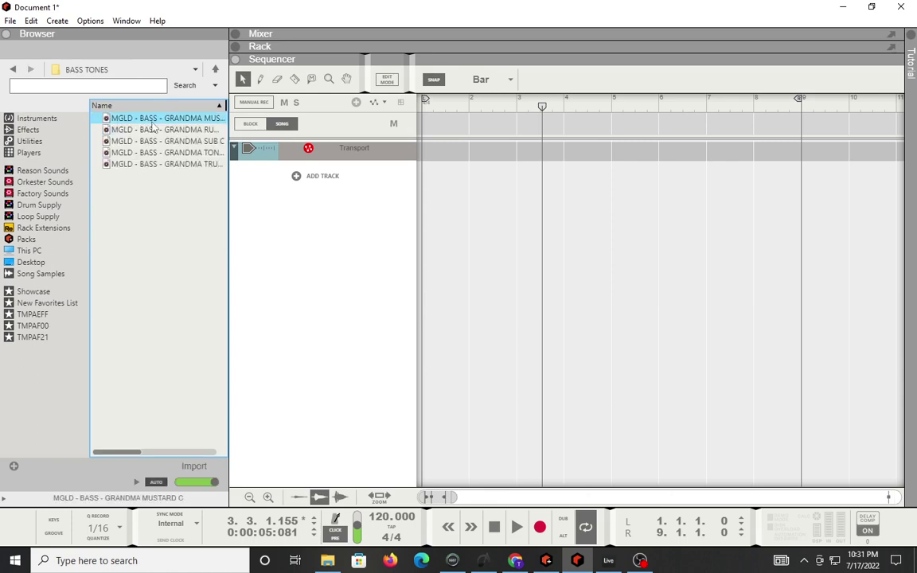
click(141, 129)
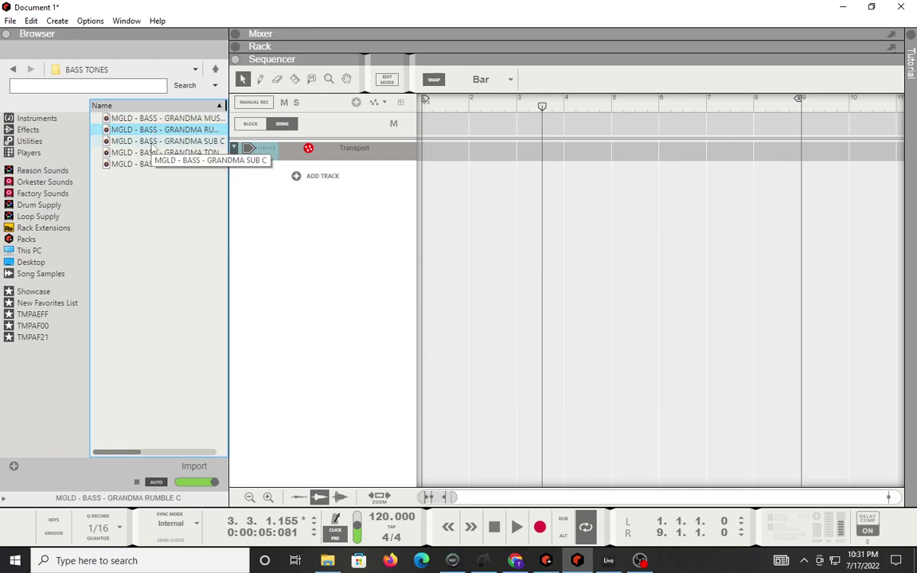
click(153, 141)
click(153, 153)
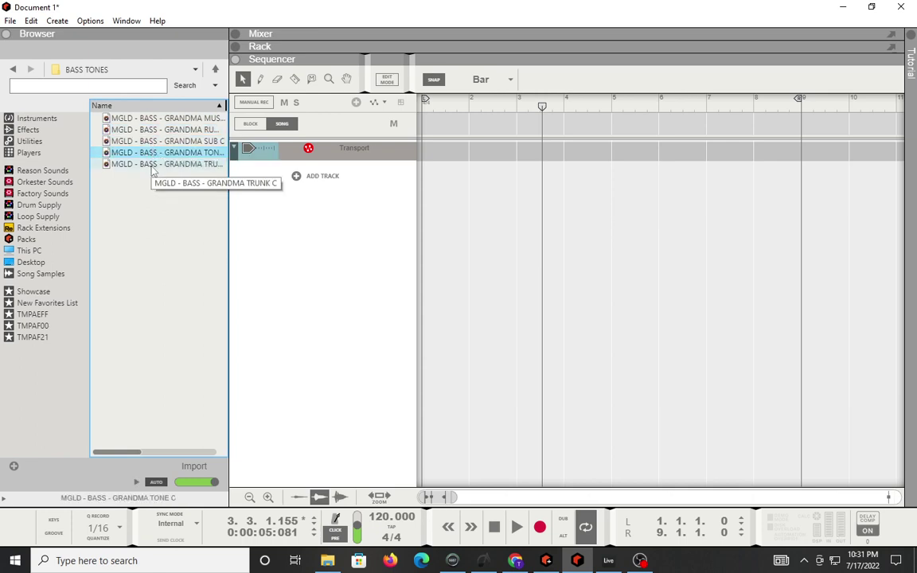
click(153, 163)
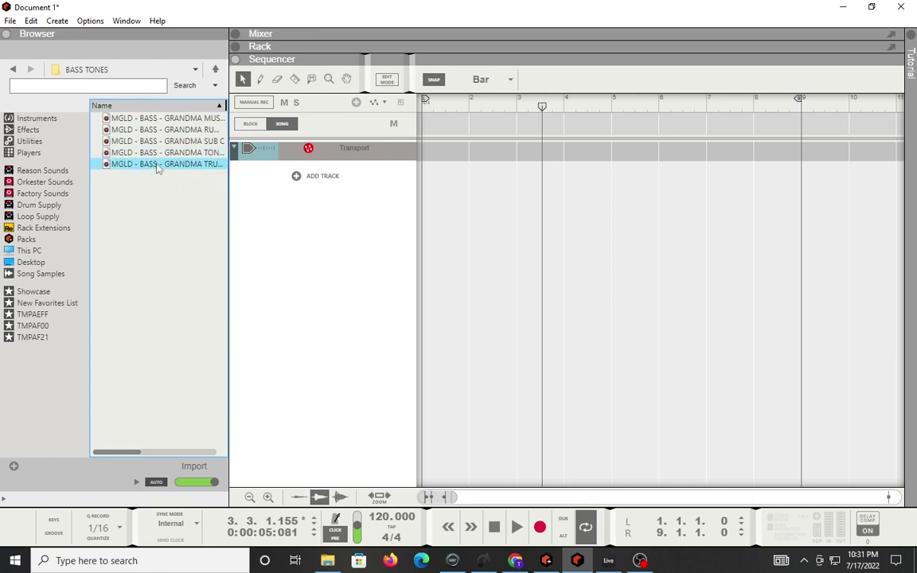
click(157, 140)
click(158, 129)
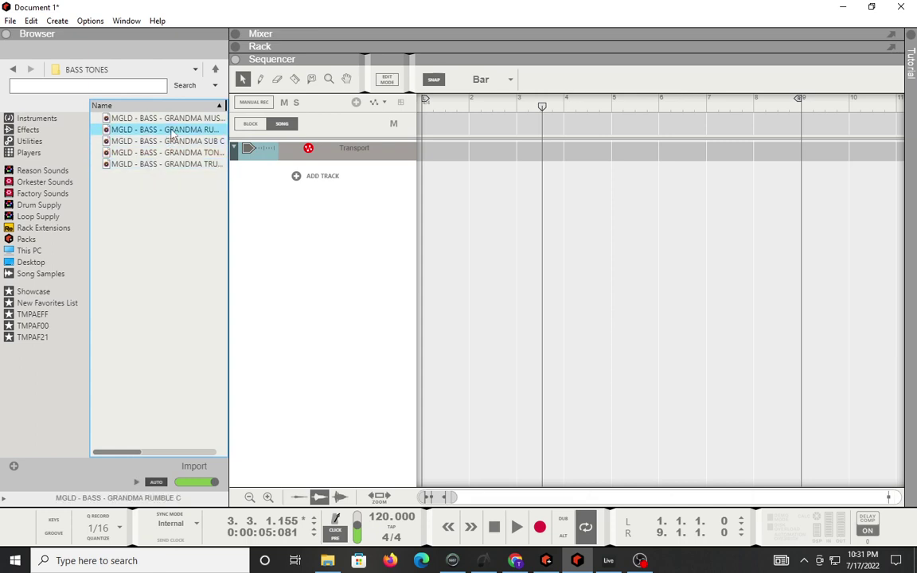
click(159, 117)
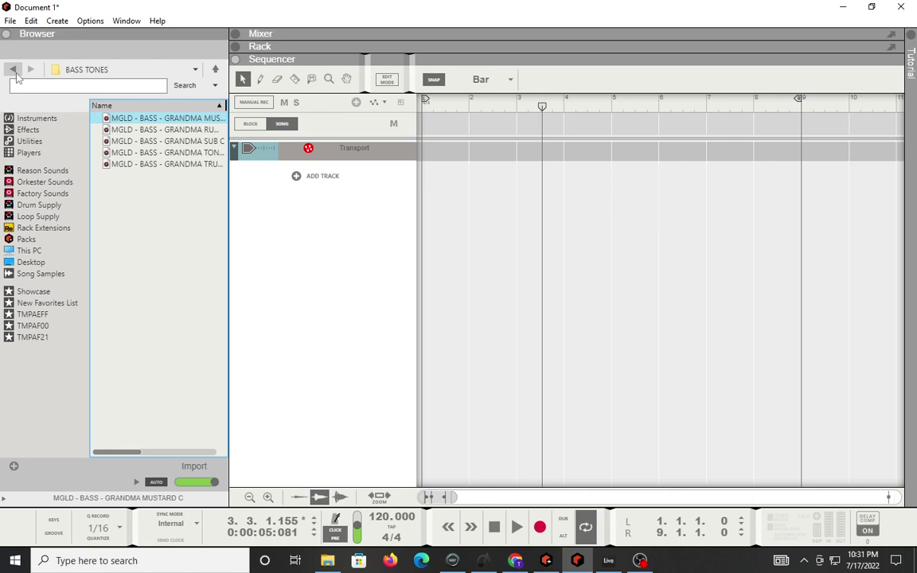
click(177, 152)
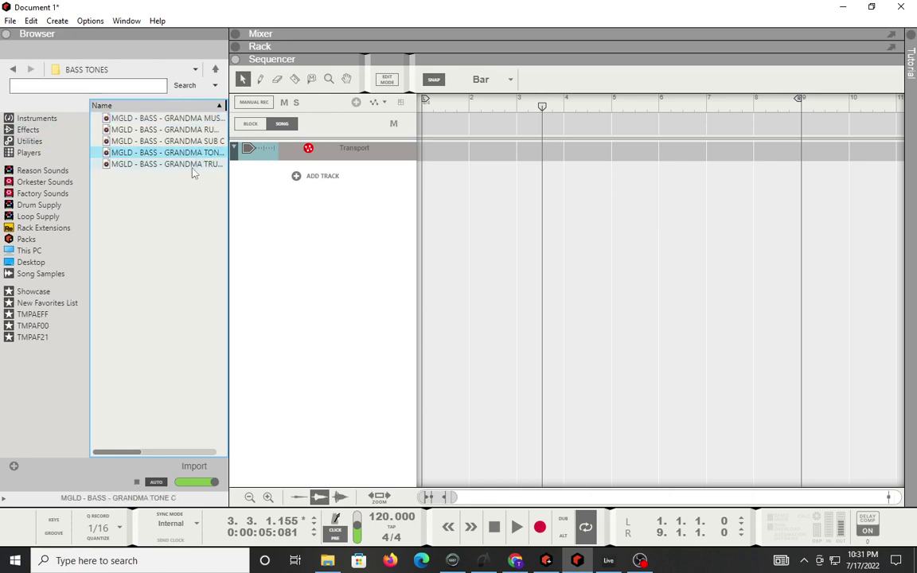
Step: Open the pack's HI HATS folder and audition several of the MGLD - SP404 HIHAT samples
click(13, 69)
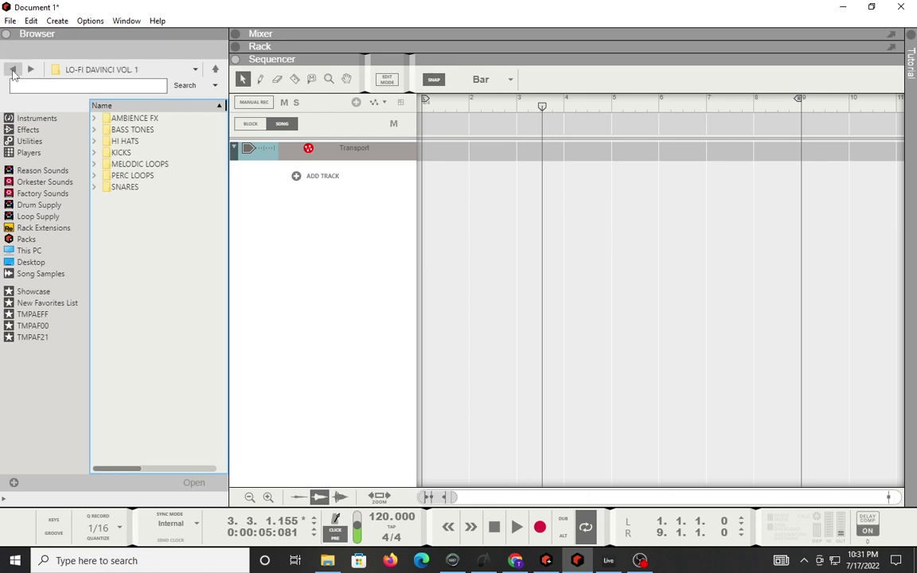
click(127, 142)
double_click(128, 142)
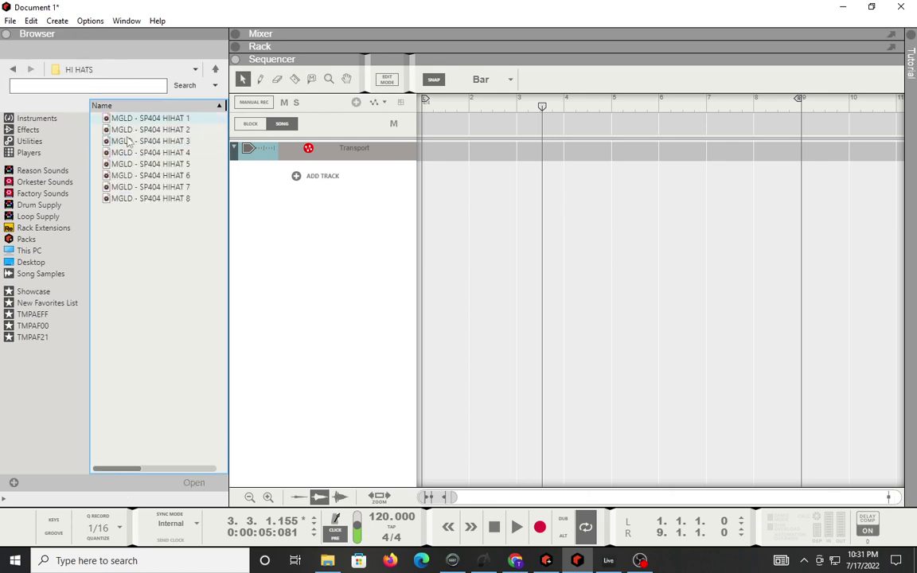
click(127, 153)
click(126, 175)
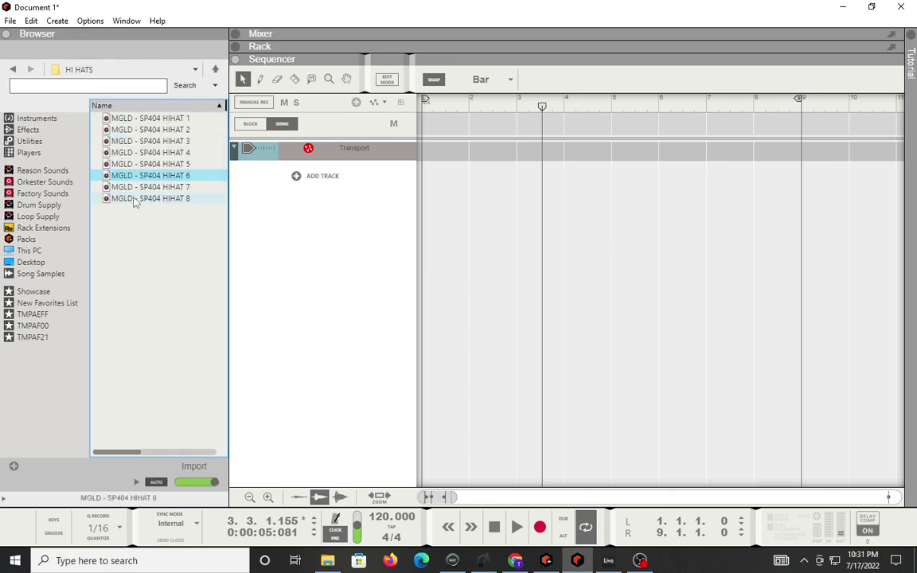
click(134, 198)
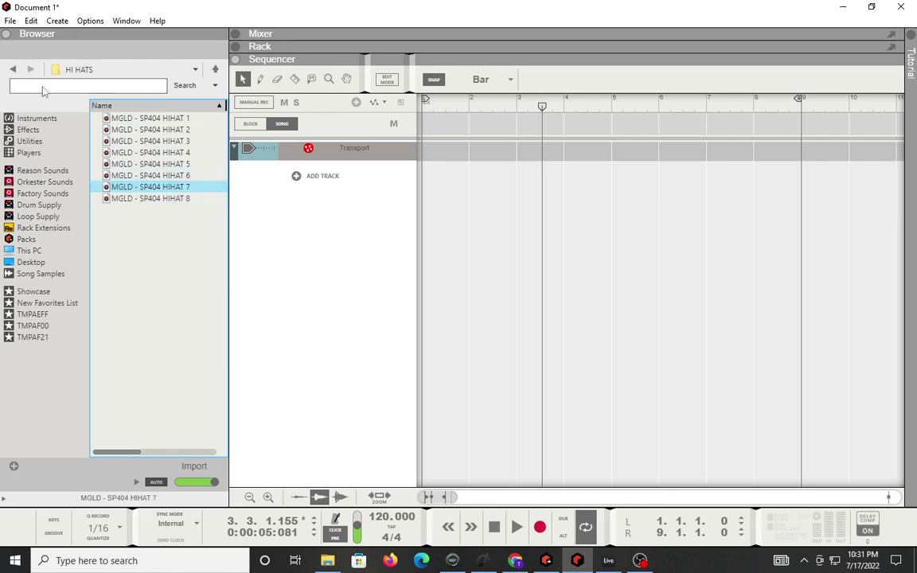
Step: Open the pack's PERC LOOPS folder and audition several of the MGLD - PERCS [80 BPM] loops, including 2 and 6
click(12, 69)
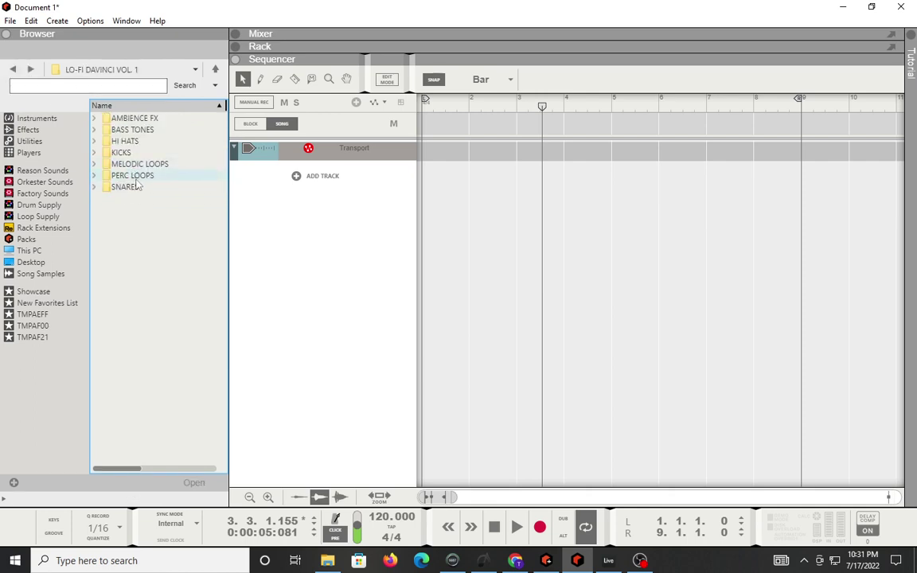
double_click(130, 175)
click(129, 118)
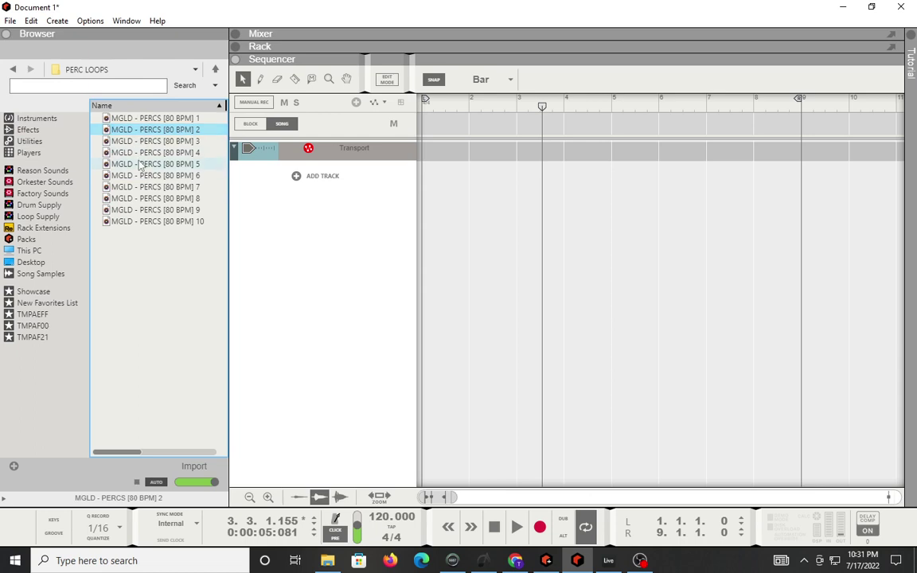
click(131, 175)
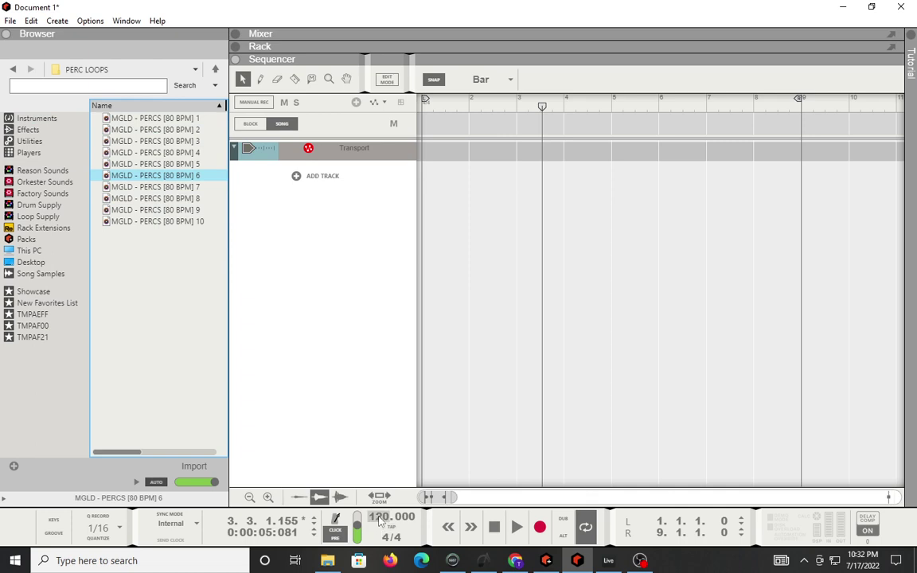
Step: Open the pack's SNARES folder and audition several of its MGLD - SNARE samples
click(13, 69)
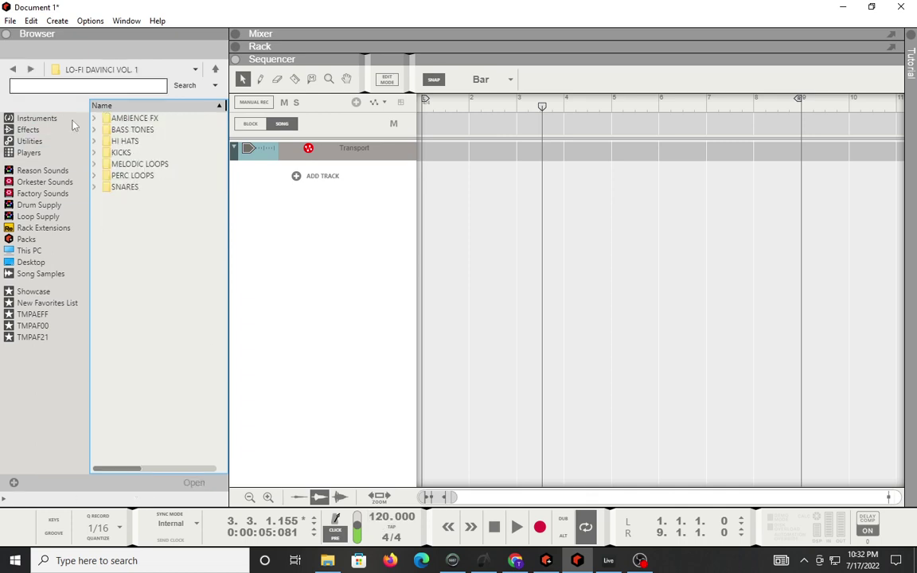
double_click(127, 188)
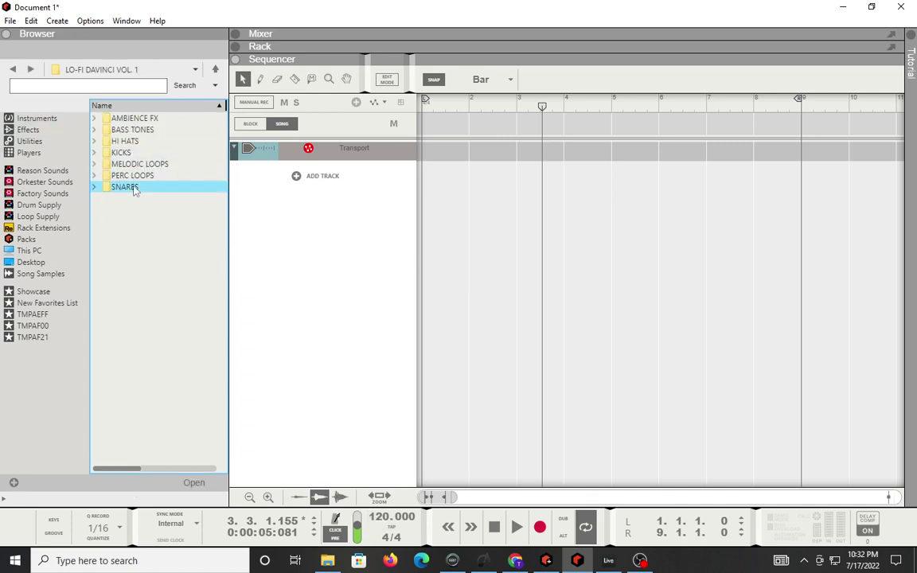
click(139, 176)
click(140, 198)
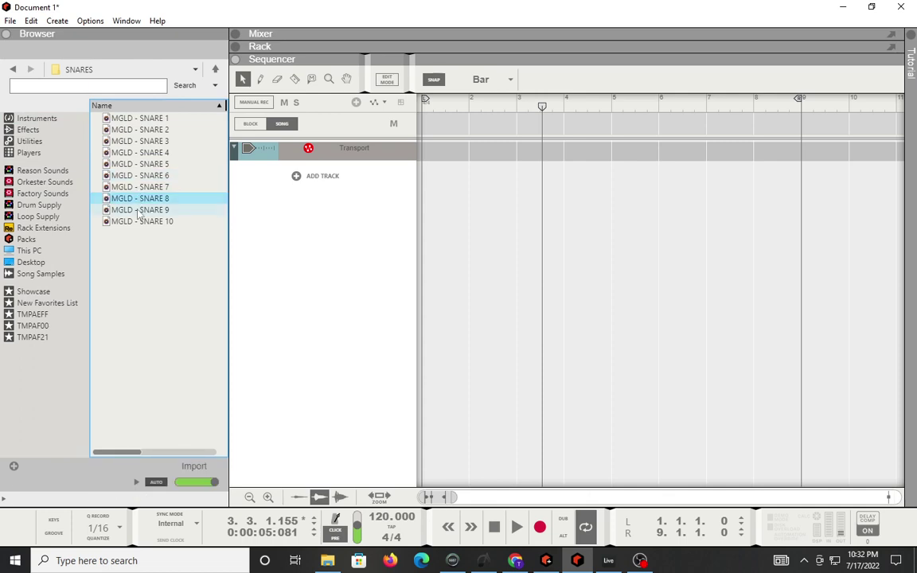
click(139, 222)
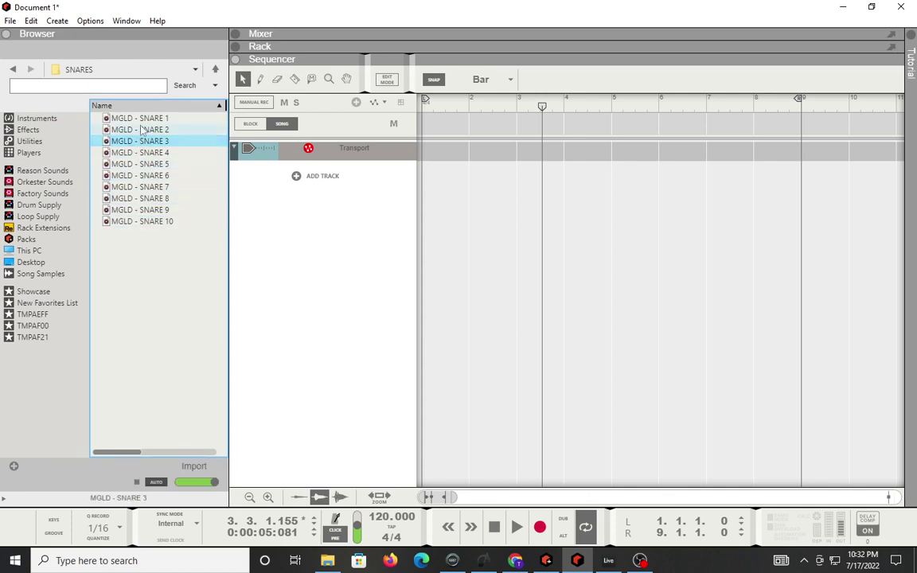
Step: Open the pack's MELODIC LOOPS folder and audition the VENI VETI VINCI and PORCELAIN CUP loops
click(13, 70)
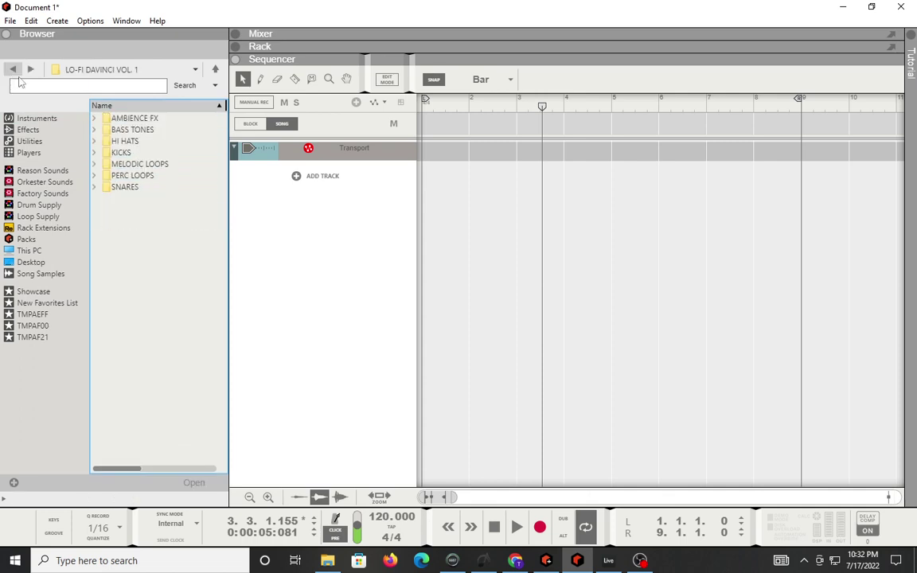
double_click(132, 164)
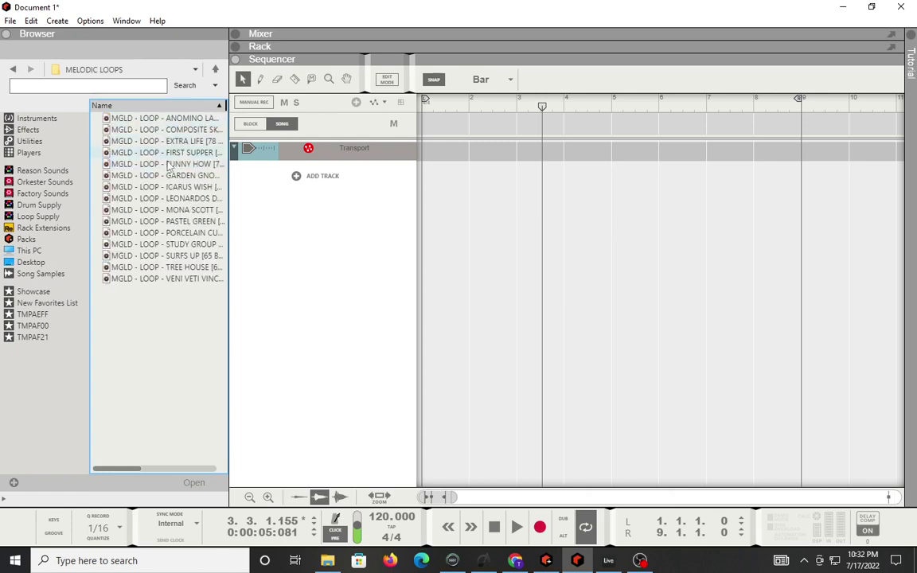
click(178, 281)
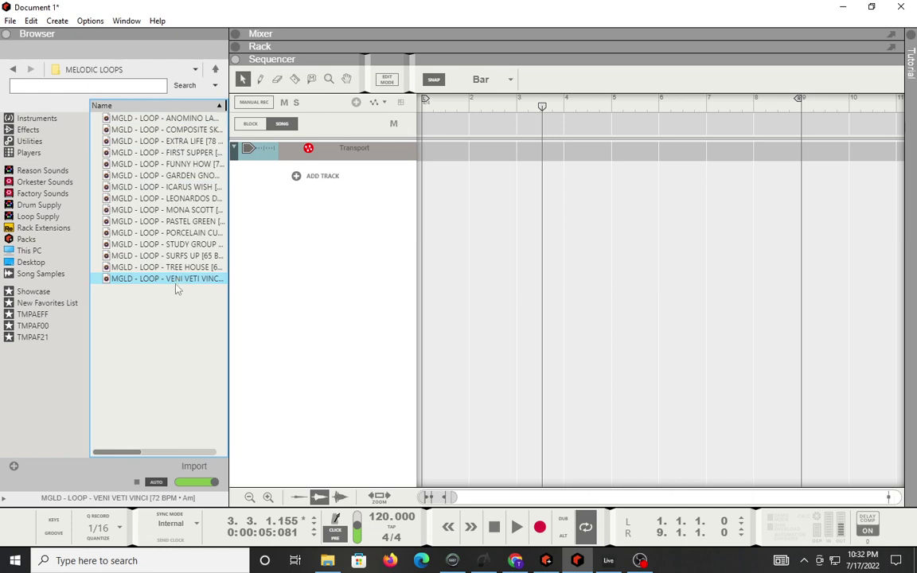
click(183, 234)
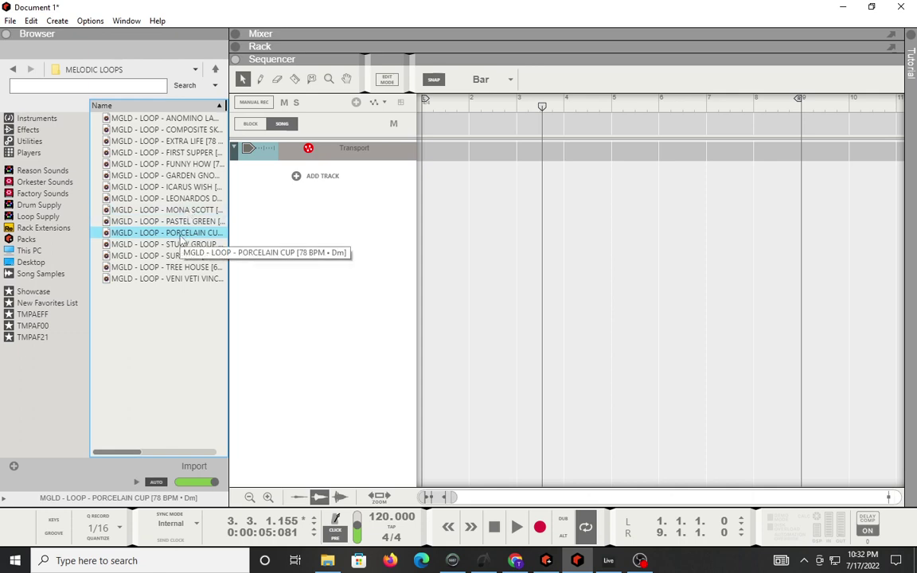
click(180, 280)
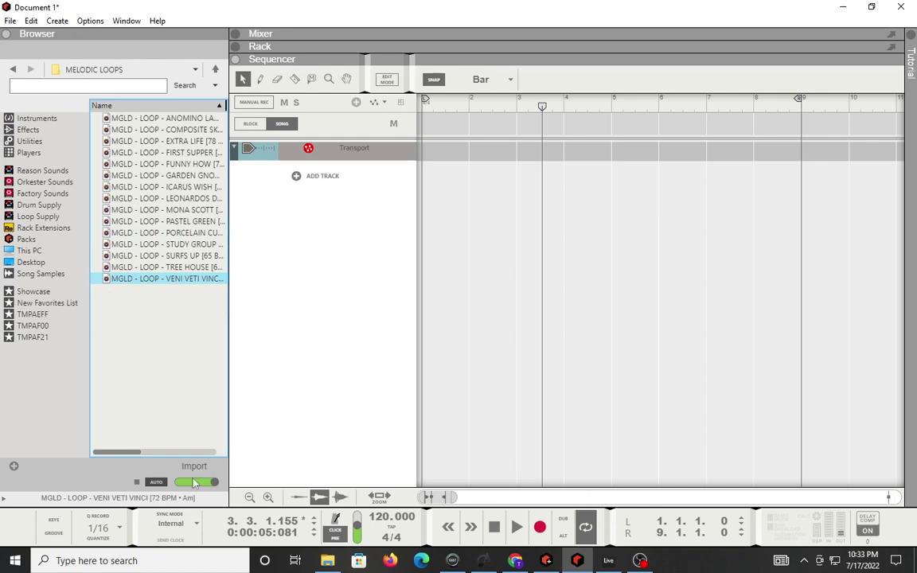
click(136, 483)
Step: Set the song tempo to 72 BPM and add the VENI VETI VINCI loop to the sequencer as a new audio track
click(377, 519)
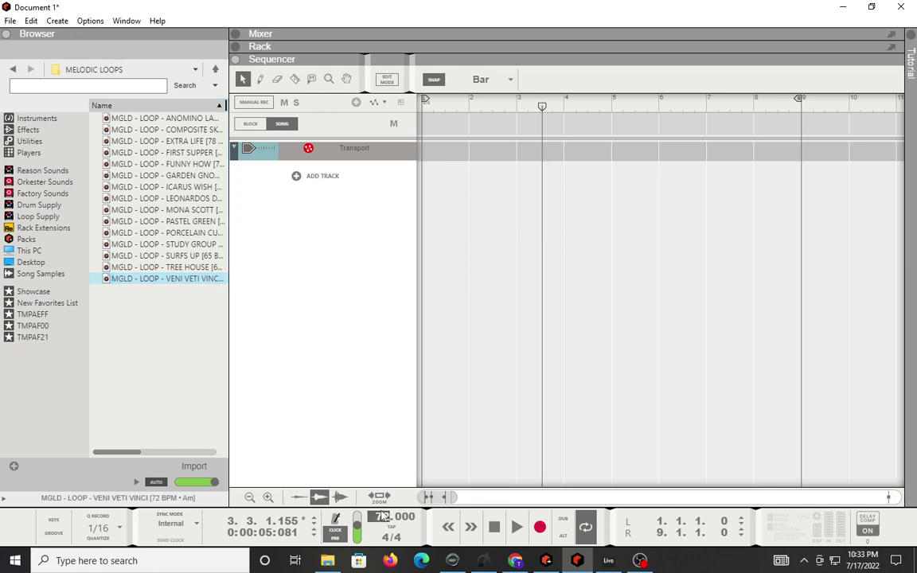
click(390, 366)
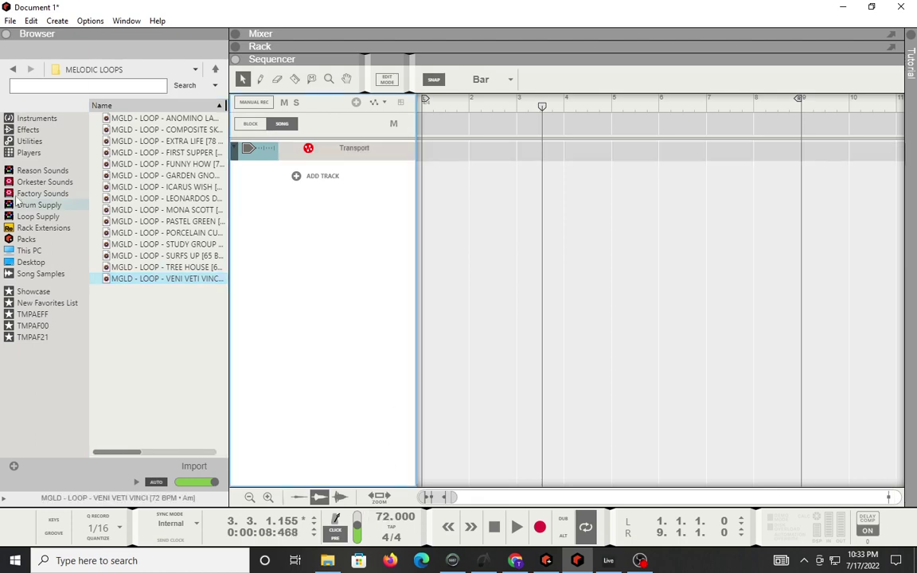
drag(143, 283, 403, 168)
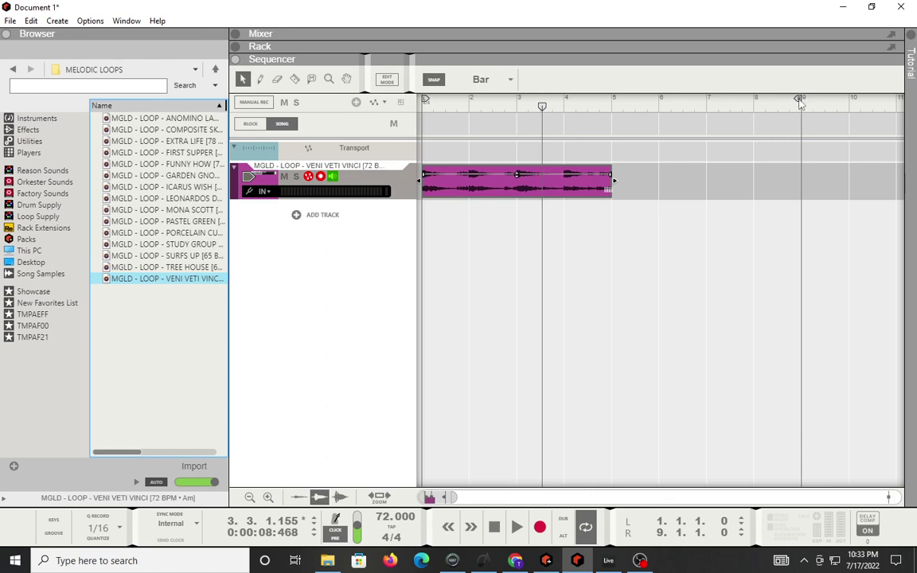
Step: Move the song's loop end to bar 5 and play the VENI VETI VINCI clip from the start
drag(800, 102, 611, 100)
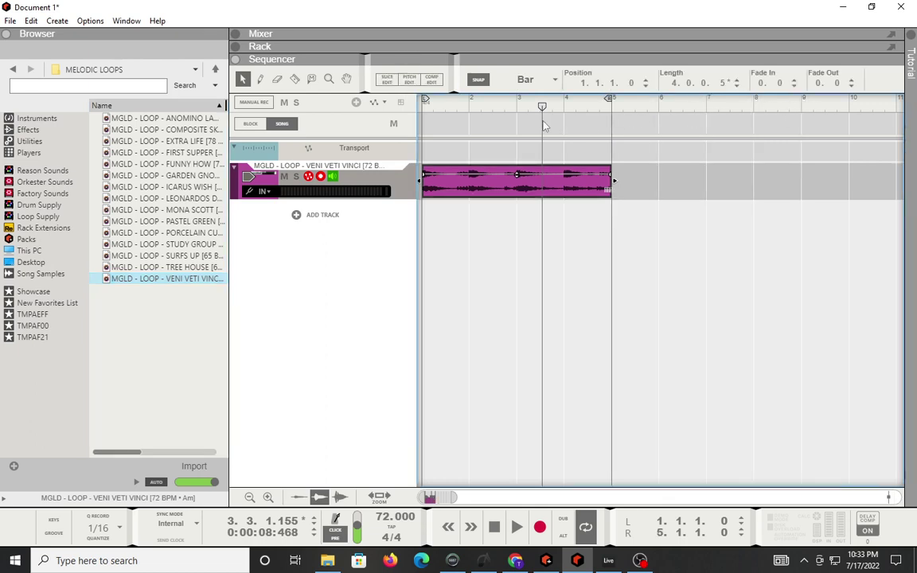
key(Home)
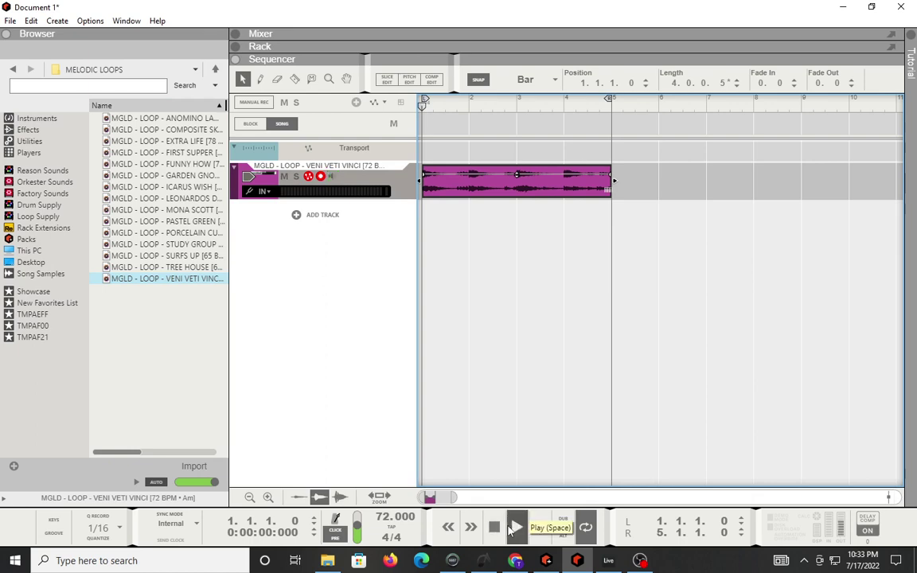
click(517, 527)
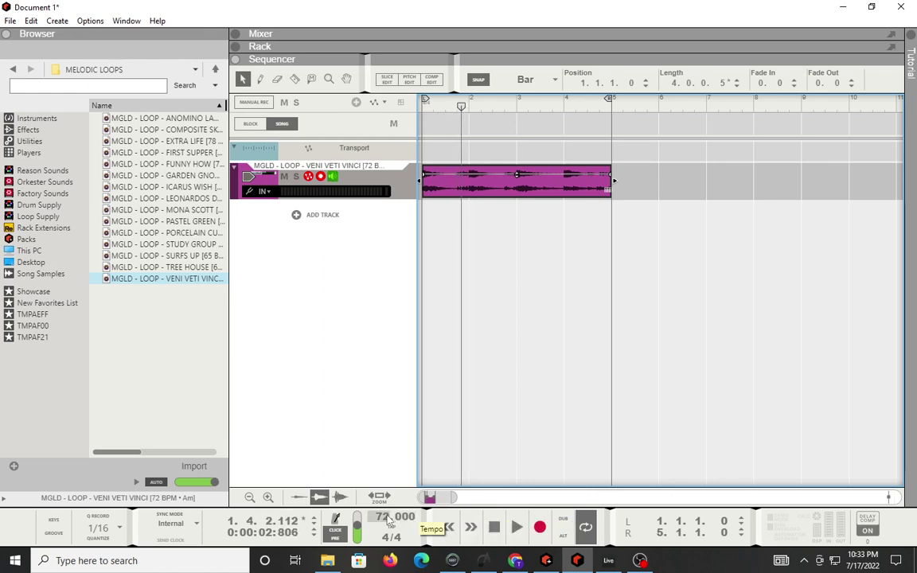
Step: Set the tempo to 143 BPM and time-stretch the VENI VETI VINCI clip to 8 bars, with the loop ending at bar 9
drag(387, 522, 383, 330)
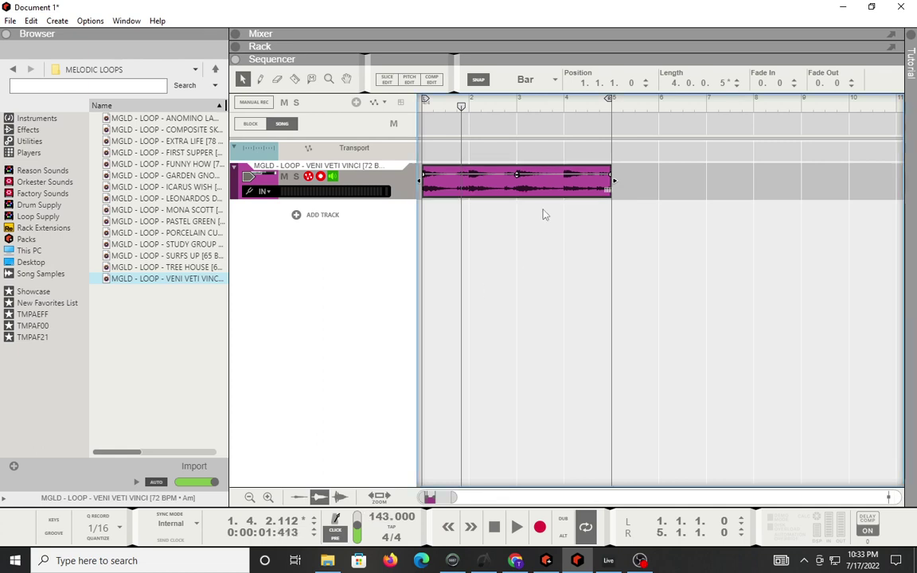
drag(608, 99, 798, 100)
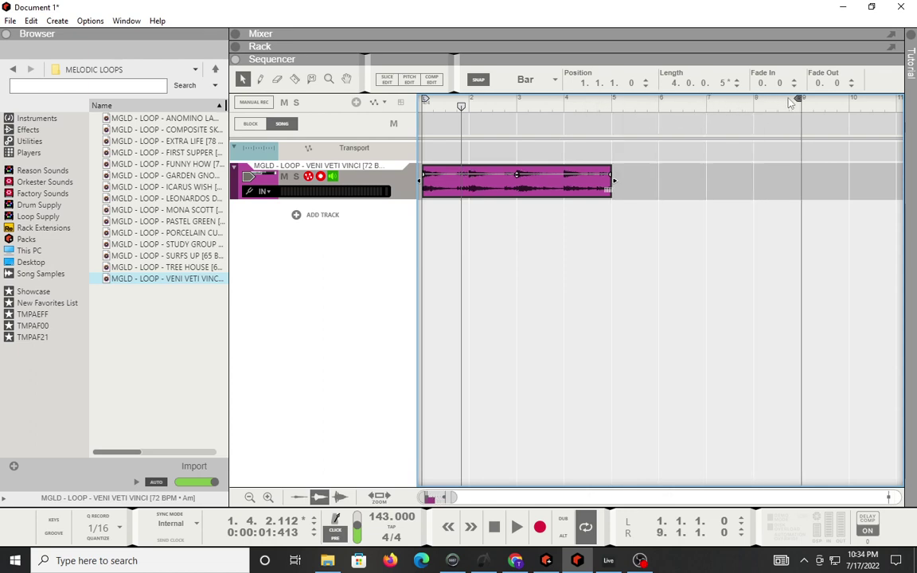
click(423, 100)
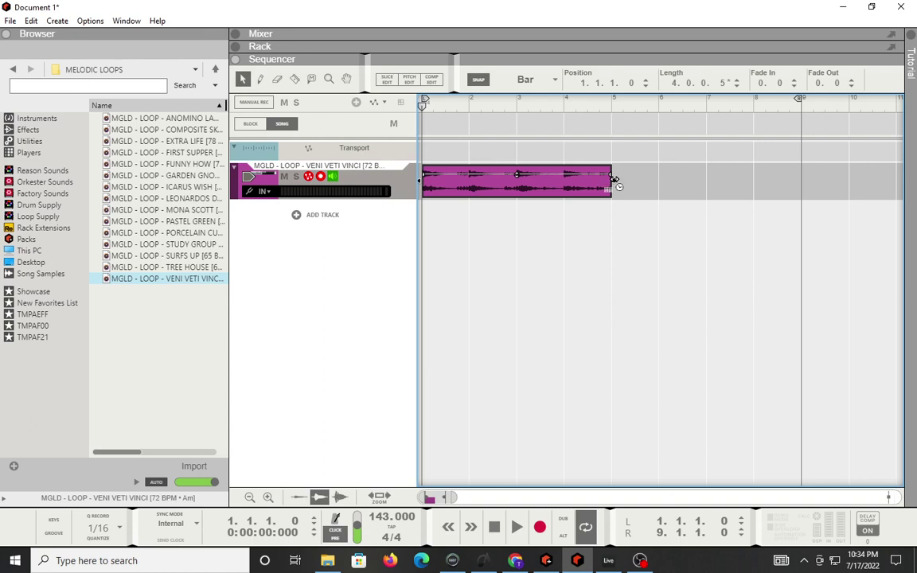
drag(614, 180, 776, 173)
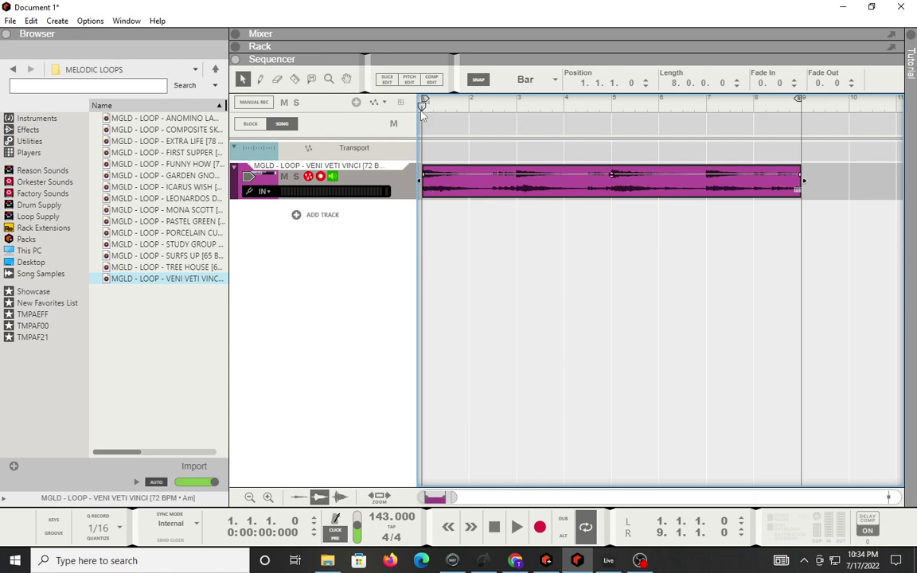
key(space)
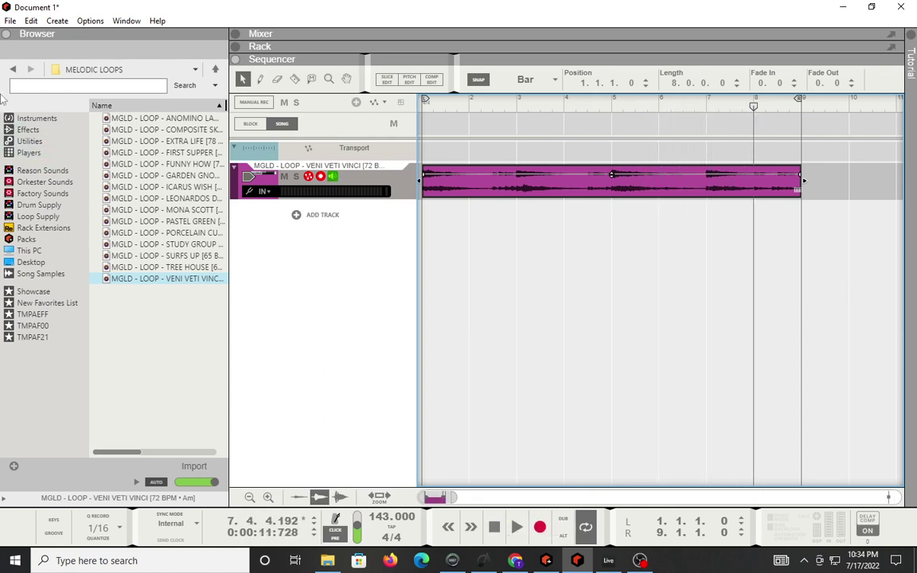
Step: Add a Redrum drum machine from the instruments list to the song
click(14, 70)
click(36, 118)
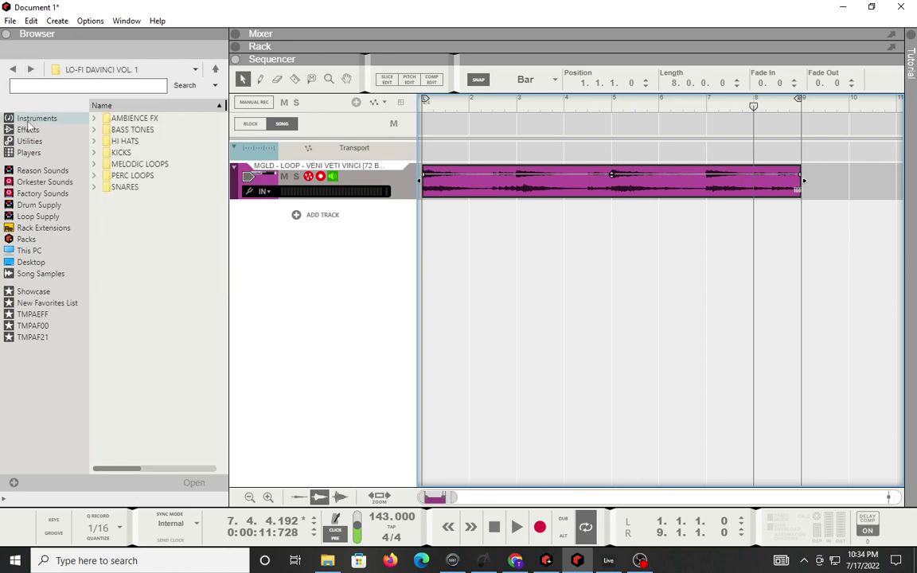
drag(151, 199, 293, 266)
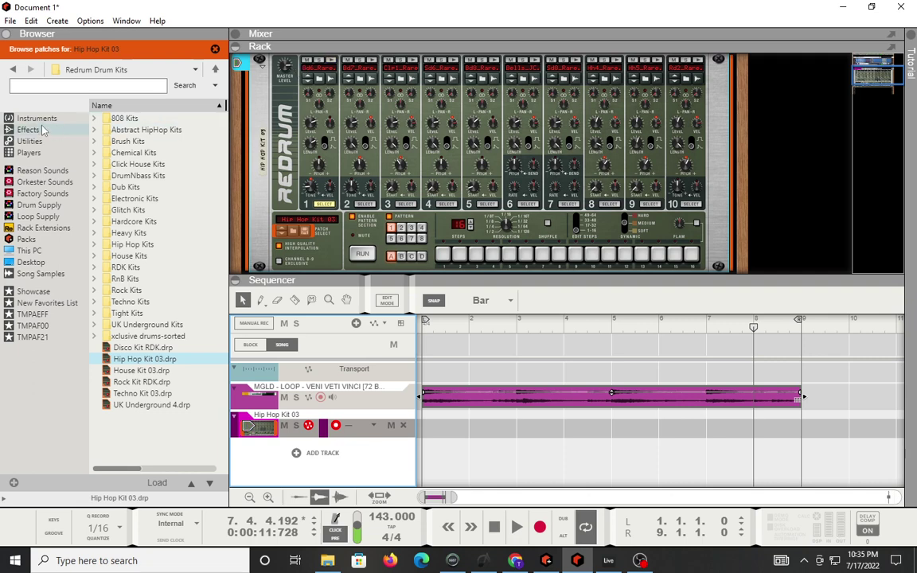
Step: Start sample browsing for Redrum channel 1 and return to the SNARES folder of LO-FI DAVINCI VOL. 1
click(15, 69)
click(15, 69)
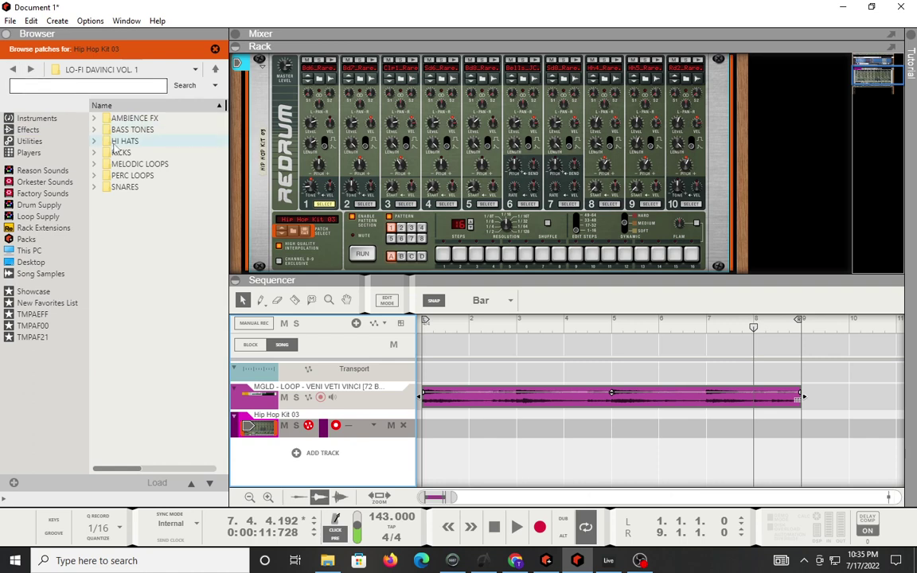
double_click(143, 188)
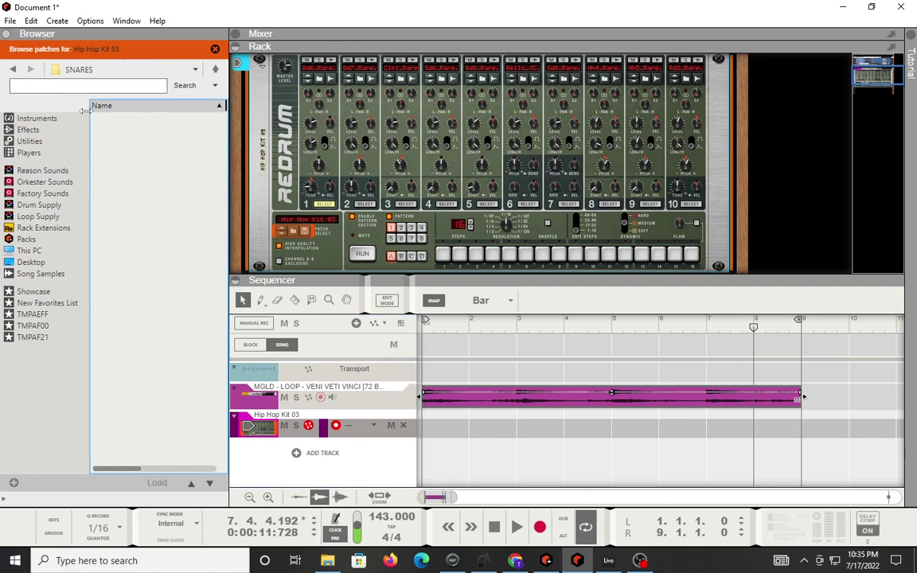
click(322, 80)
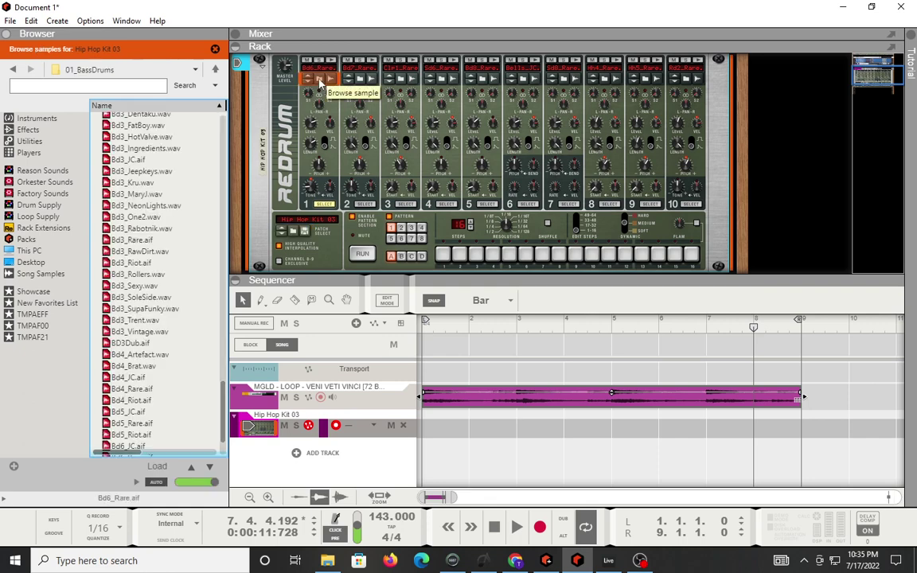
click(14, 70)
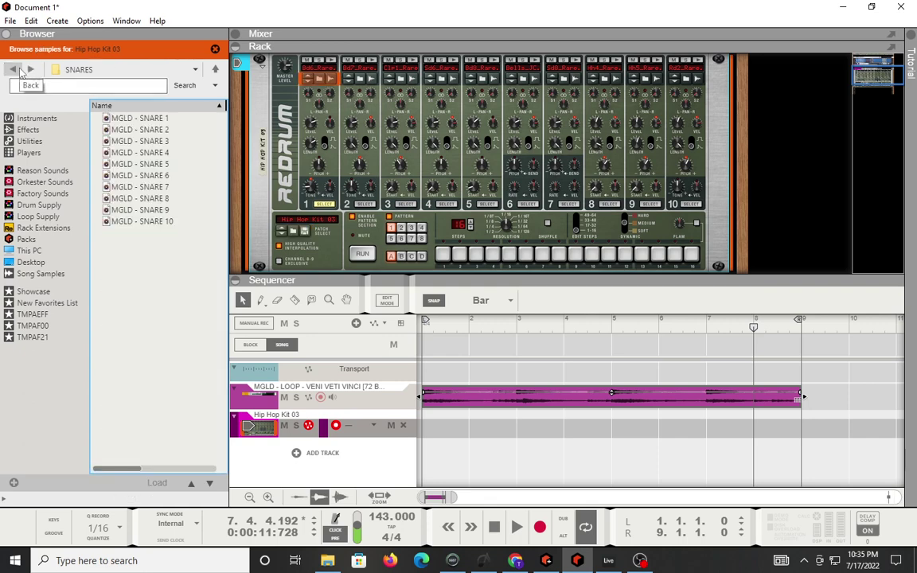
Step: Audition the MGLD - SNARE samples from 10 down to 5
click(166, 220)
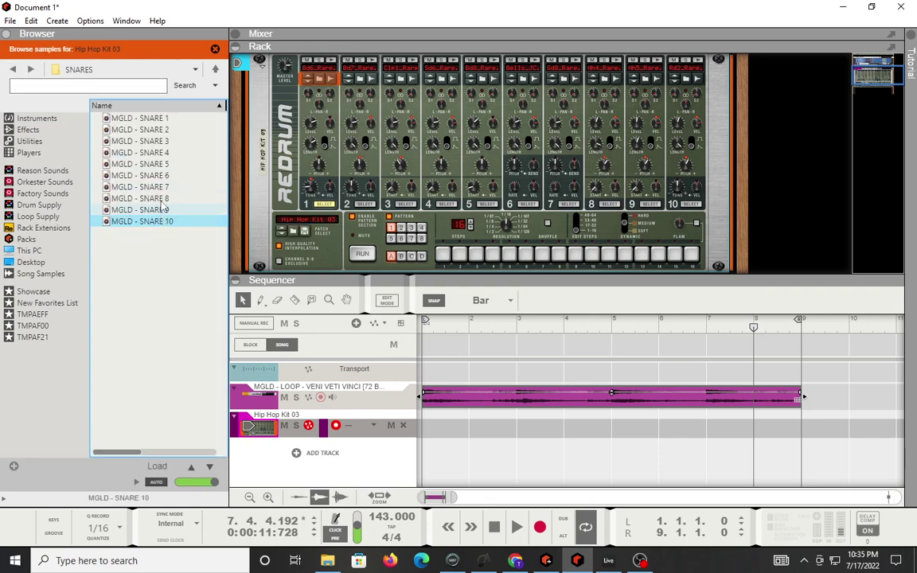
click(162, 210)
click(162, 199)
click(162, 188)
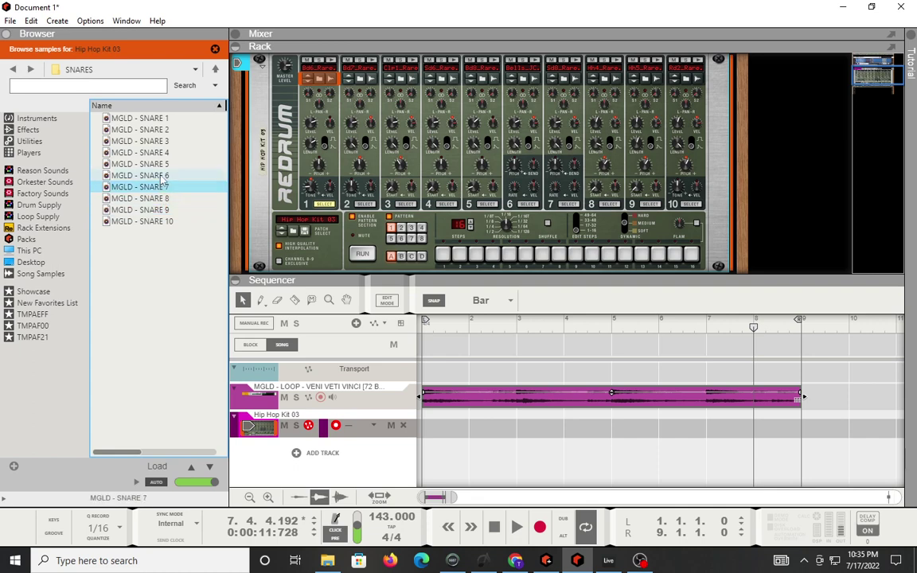
click(148, 175)
click(148, 163)
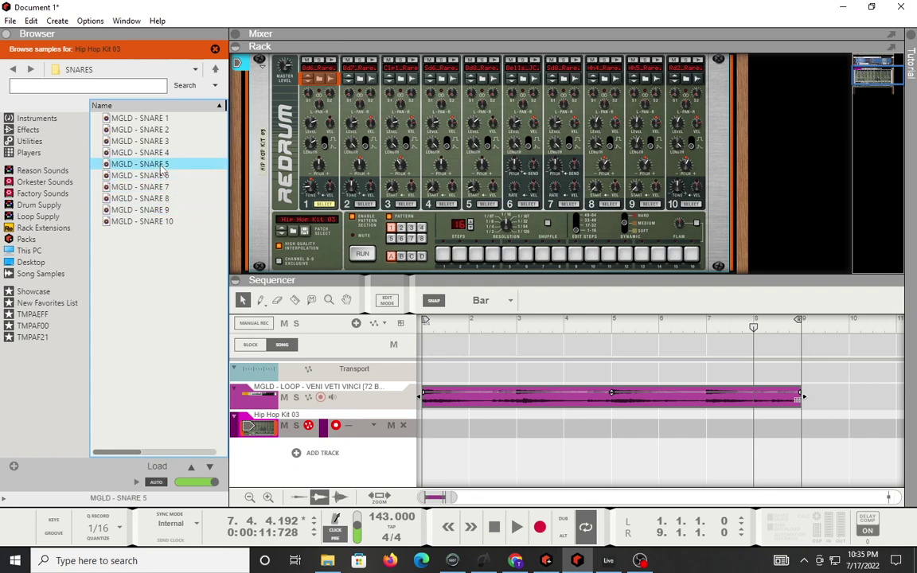
Step: Audition samples in the pack's HI HATS folder and load MGLD - SP404 HIHAT 7 into Redrum channel 1
click(13, 69)
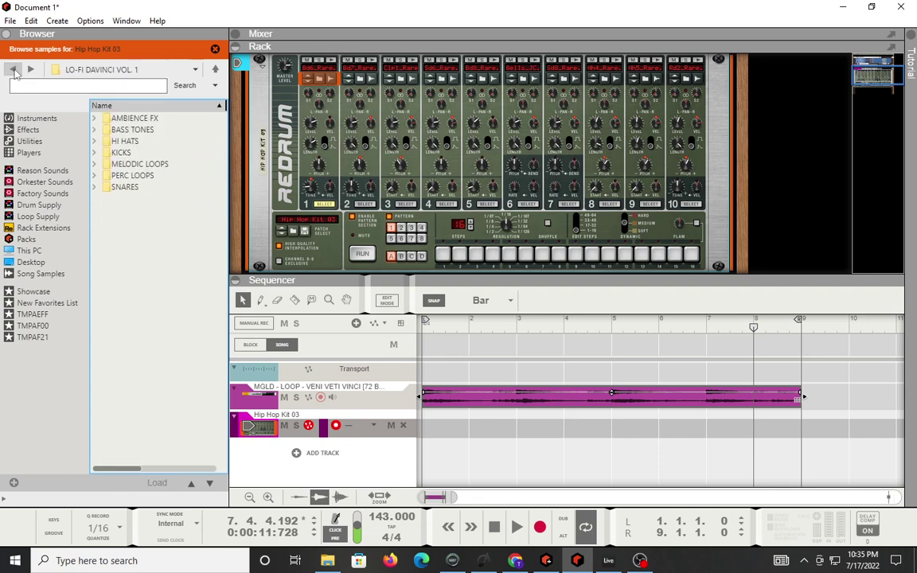
double_click(125, 140)
click(163, 198)
click(151, 175)
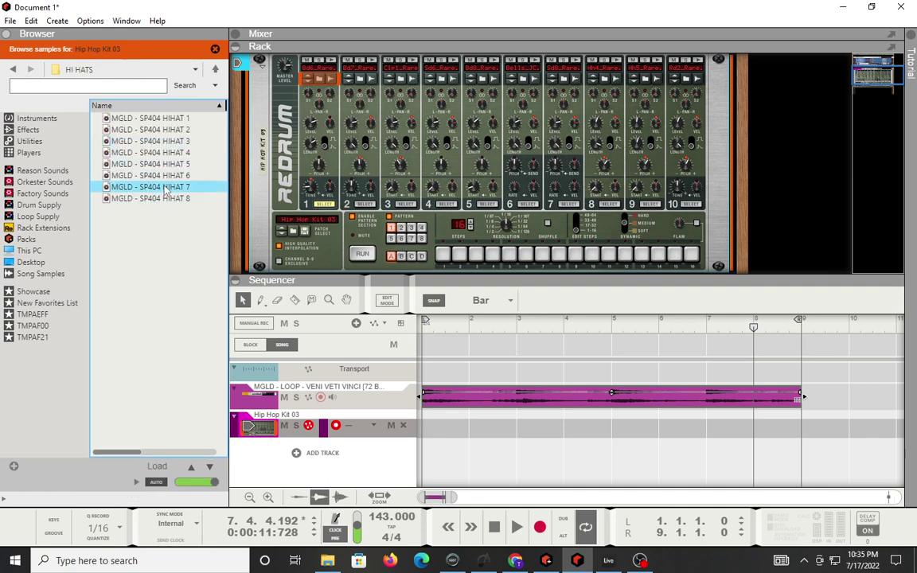
click(150, 163)
click(166, 187)
drag(167, 194, 330, 97)
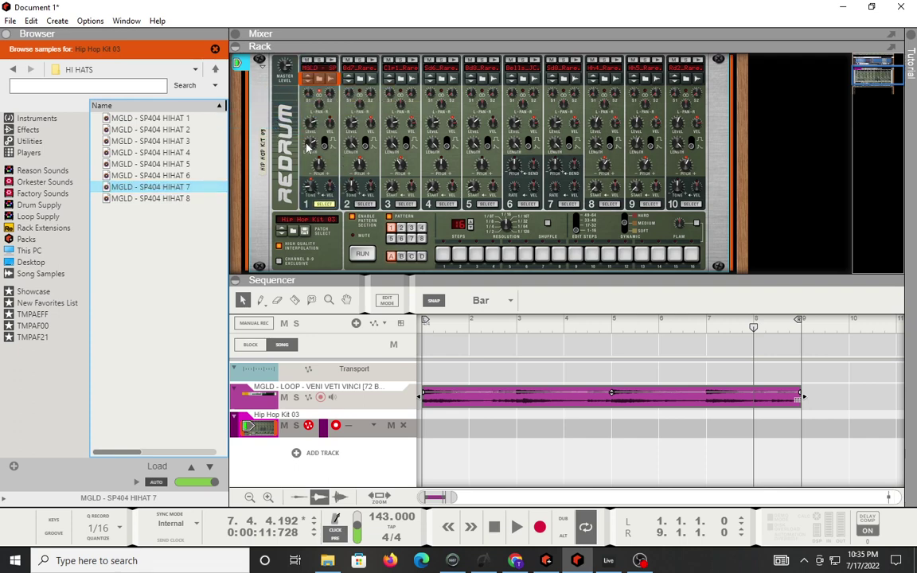
Step: Preview the channel 1 hi-hat, start the Redrum pattern and program hits on steps 1 and 4 of the 1-16 and 17-32 step ranges
click(331, 78)
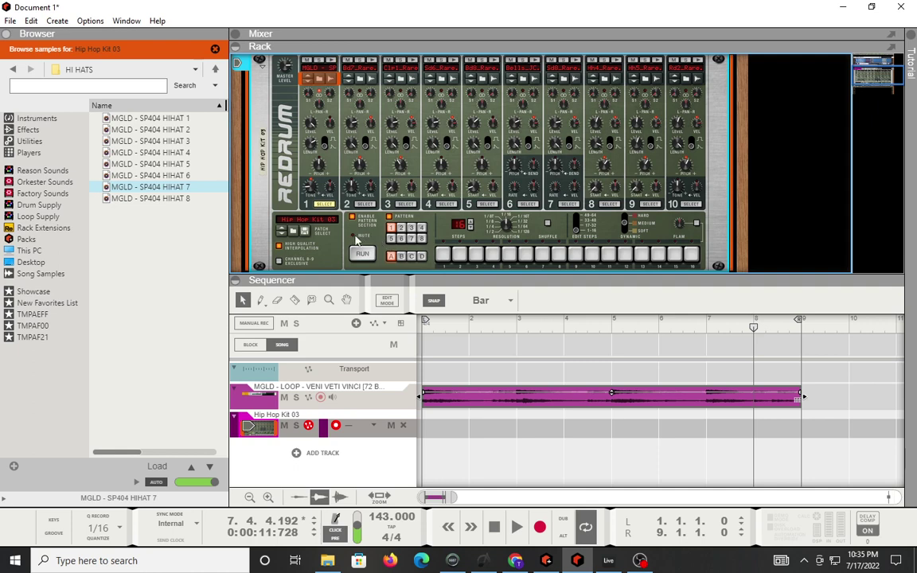
click(360, 253)
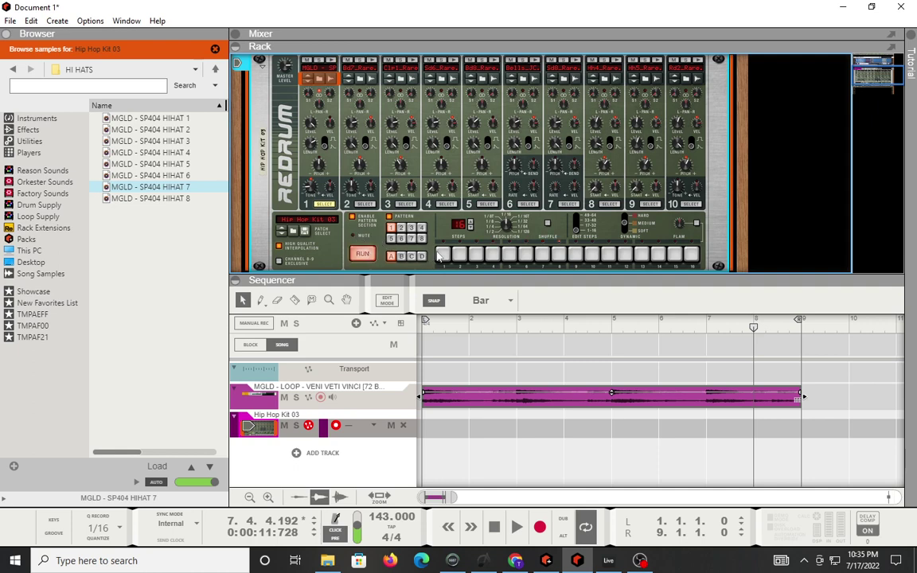
click(492, 254)
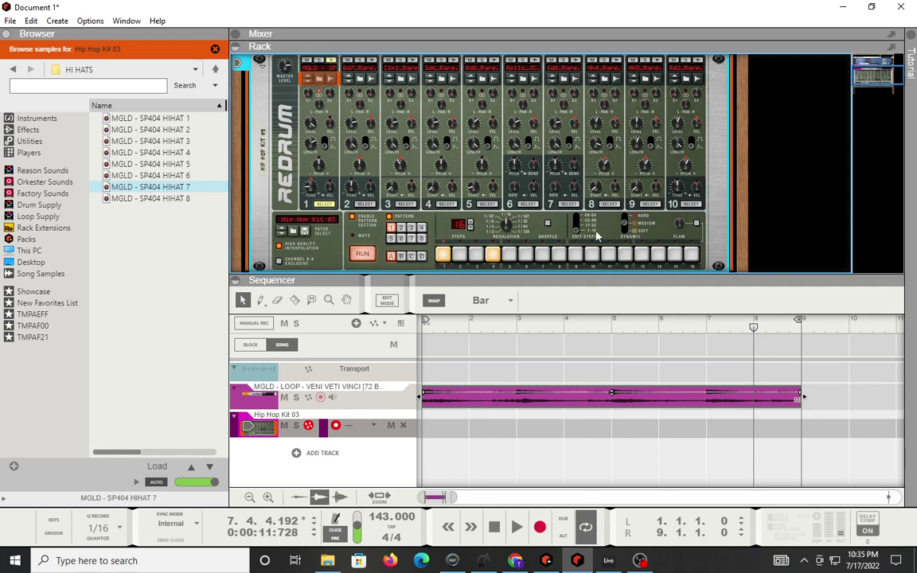
click(576, 226)
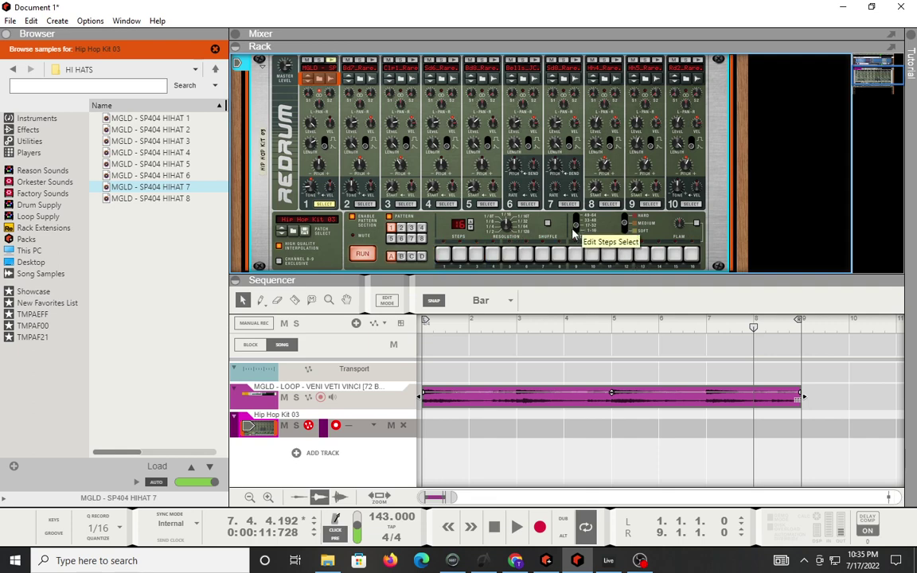
click(443, 254)
click(493, 255)
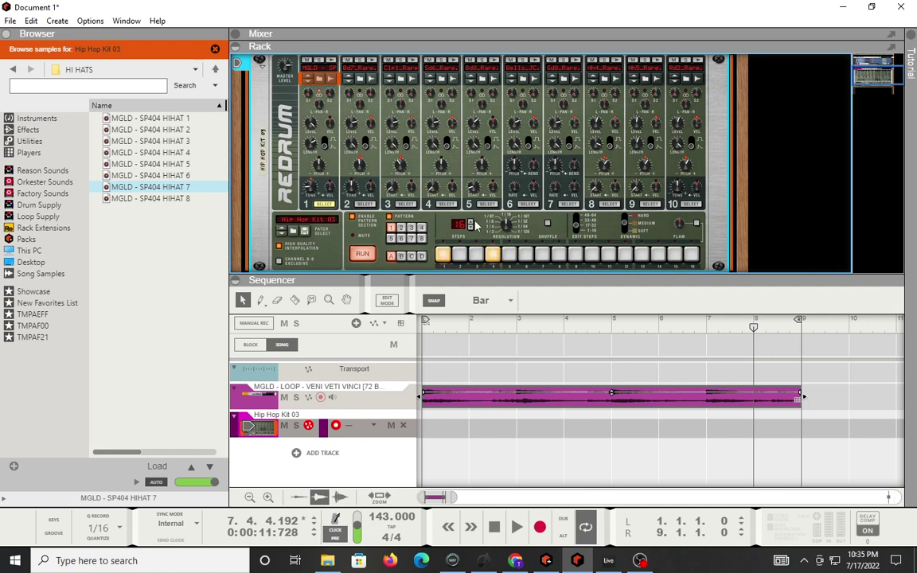
Step: Extend the Redrum pattern to 64 steps and program further hi-hat hits on steps 1, 4 and 11 across the edit ranges
click(472, 223)
click(493, 254)
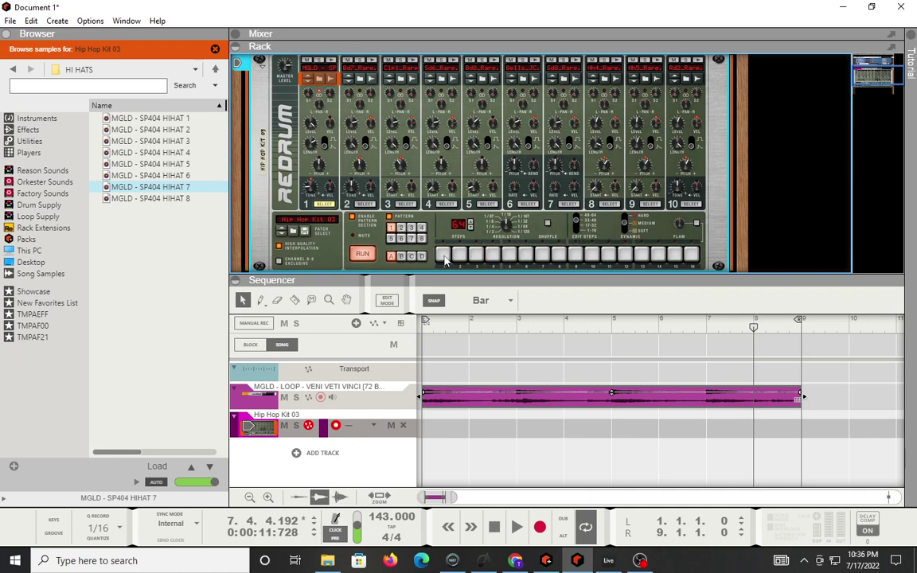
click(442, 254)
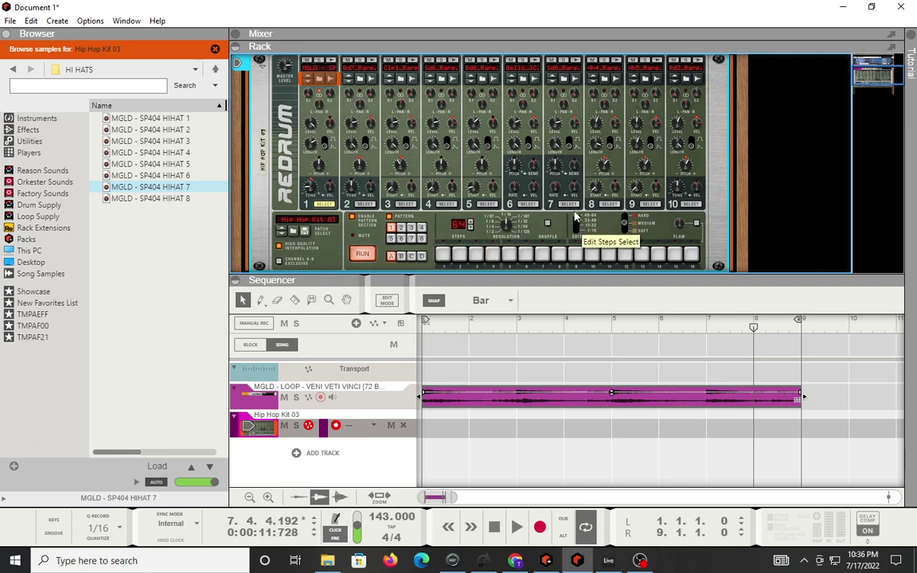
click(572, 226)
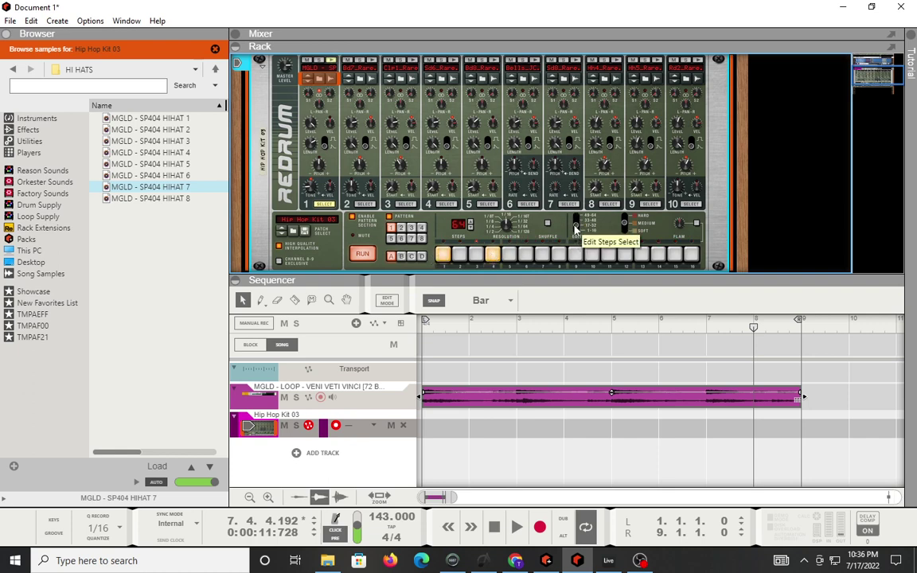
click(604, 252)
click(609, 254)
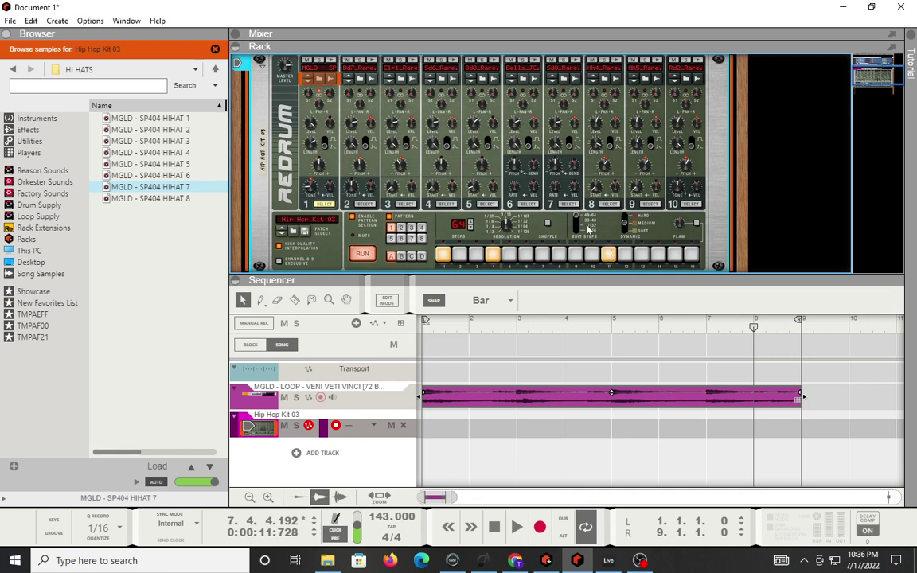
click(577, 234)
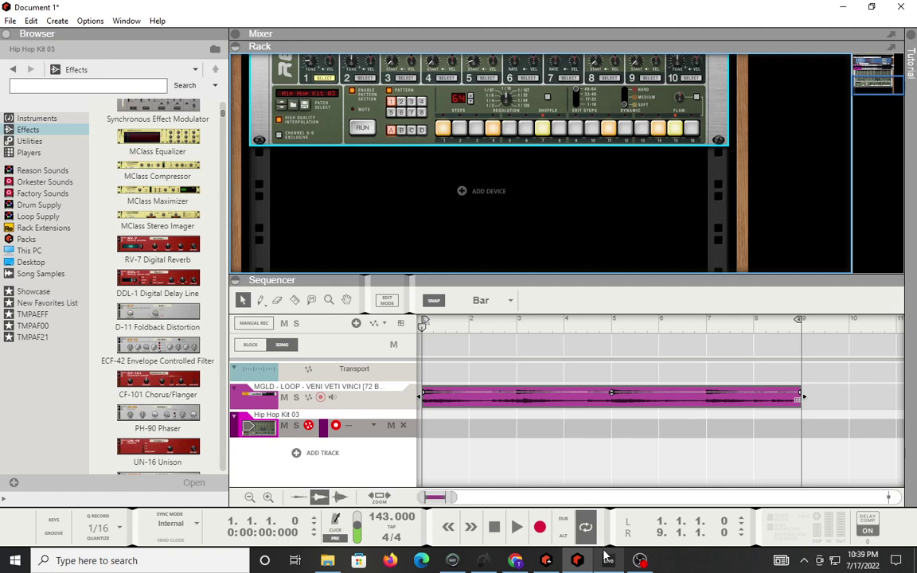
Step: Play the melodic loop together with the Redrum hi-hat pattern from bar 1 and stop playback
scroll(403, 219, up, 3)
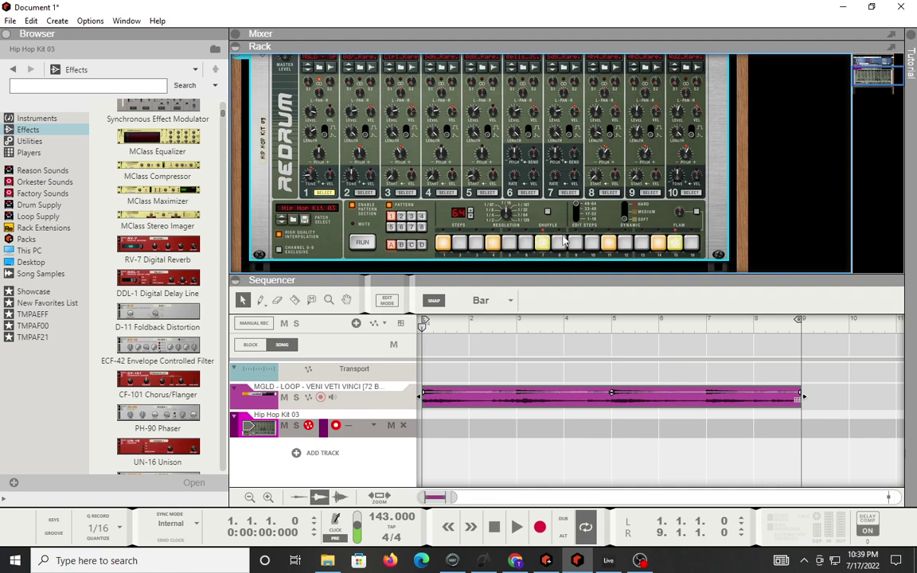
click(360, 244)
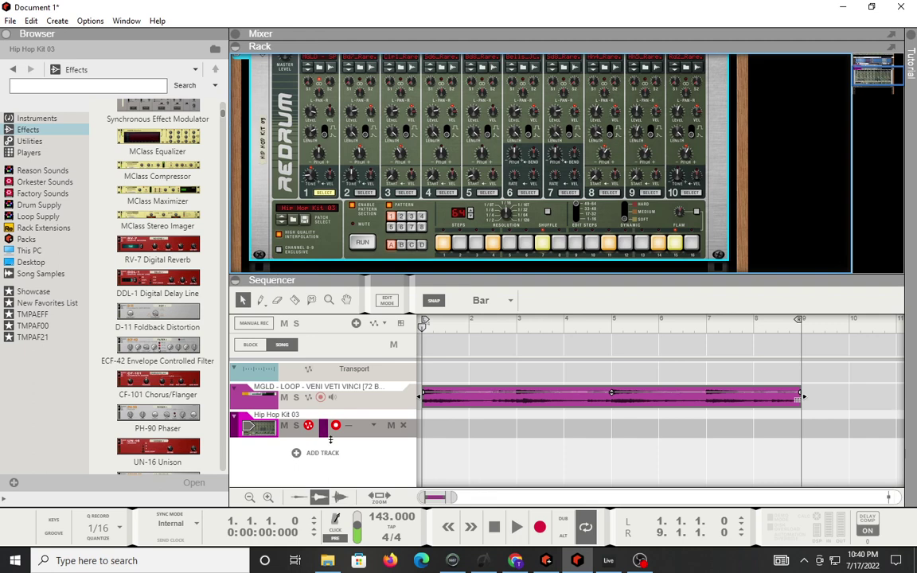
click(515, 529)
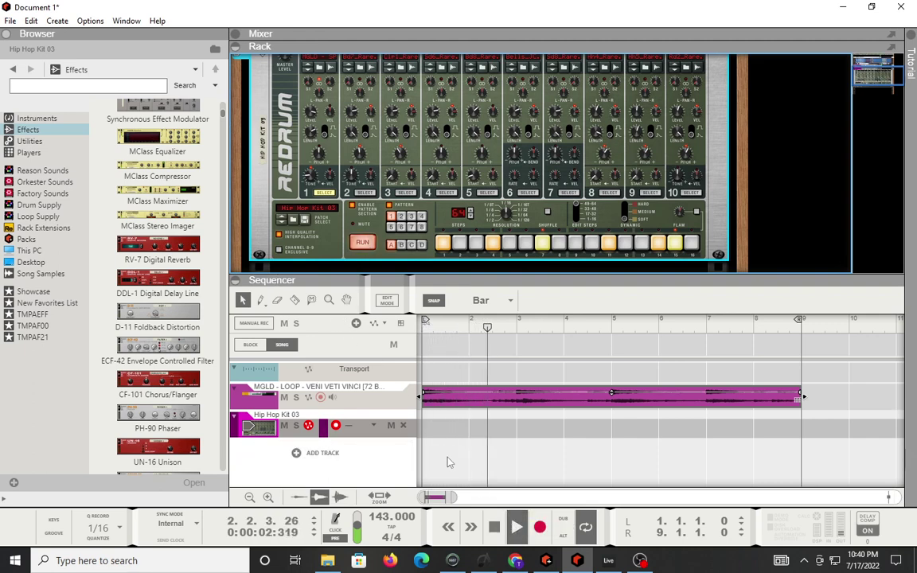
click(452, 398)
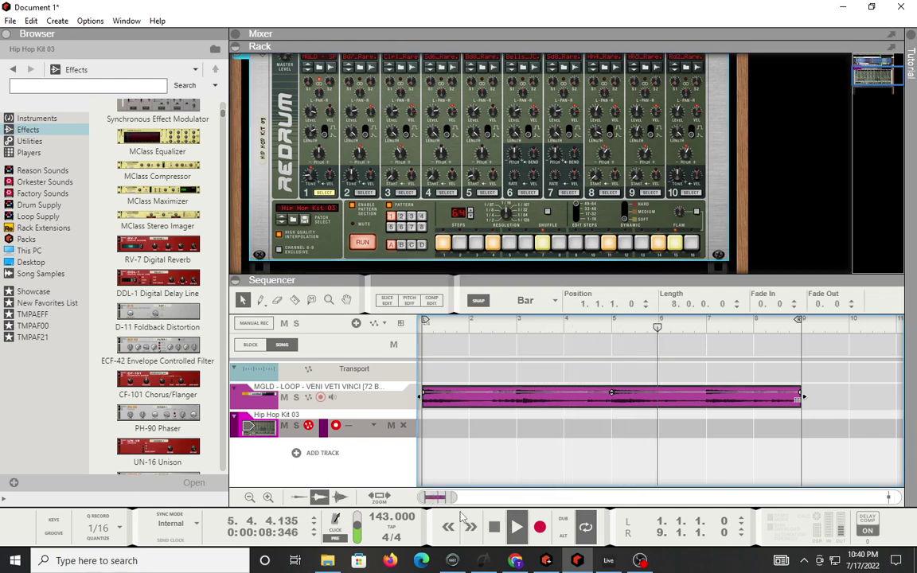
click(497, 529)
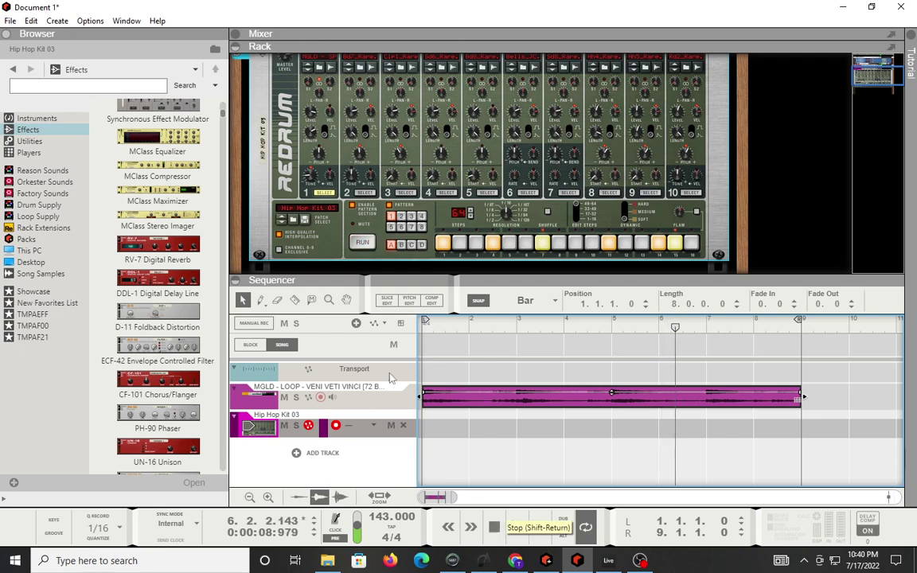
Step: Transpose the melodic loop's recording by -3 semitones in comp editing and play it back with the drums
click(433, 302)
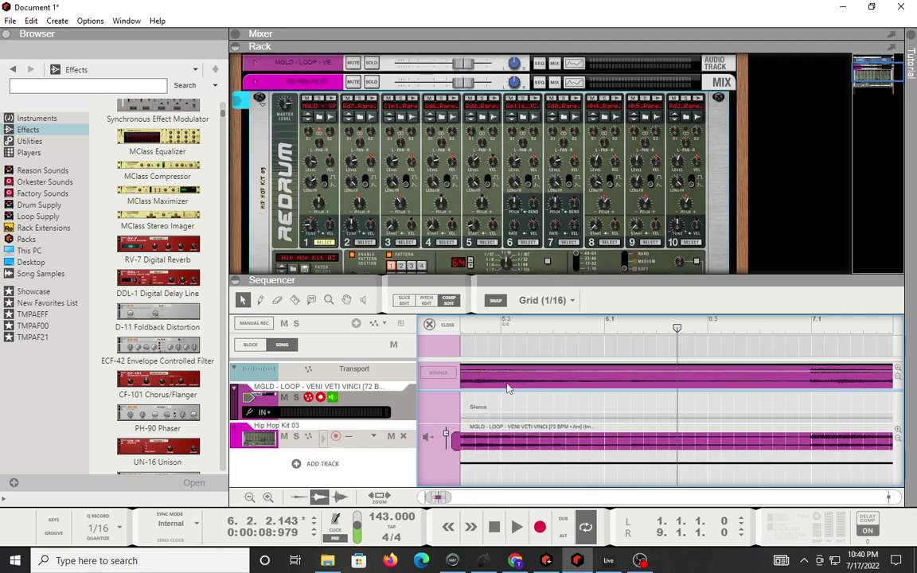
click(544, 444)
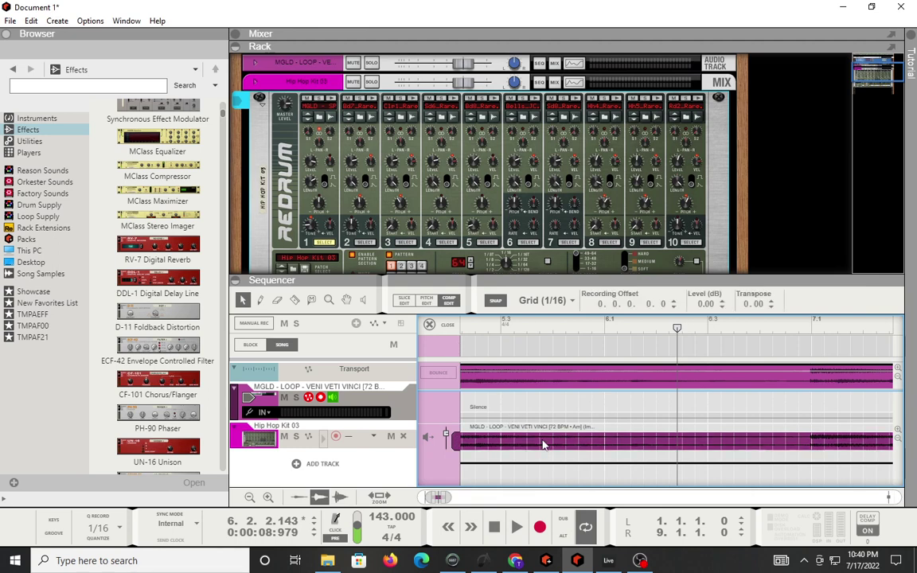
click(771, 307)
click(516, 527)
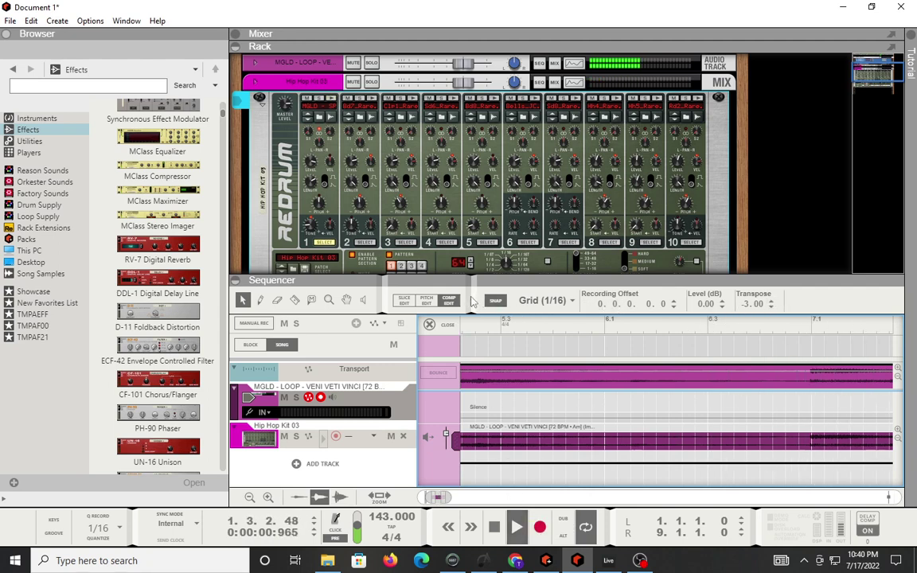
click(433, 327)
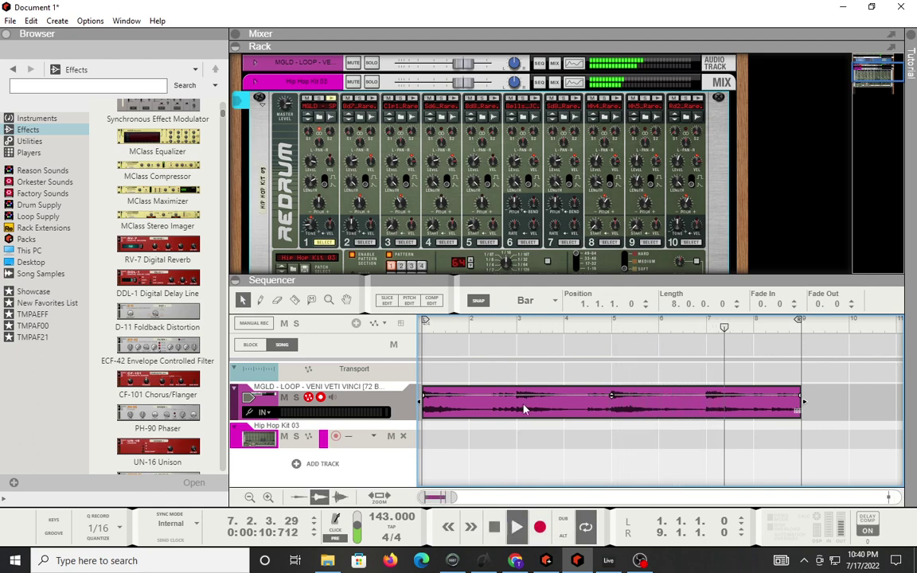
Step: Duplicate the melodic loop clip to bar 9 and move the loop locators to bars 9 through 17
key(ctrl+d)
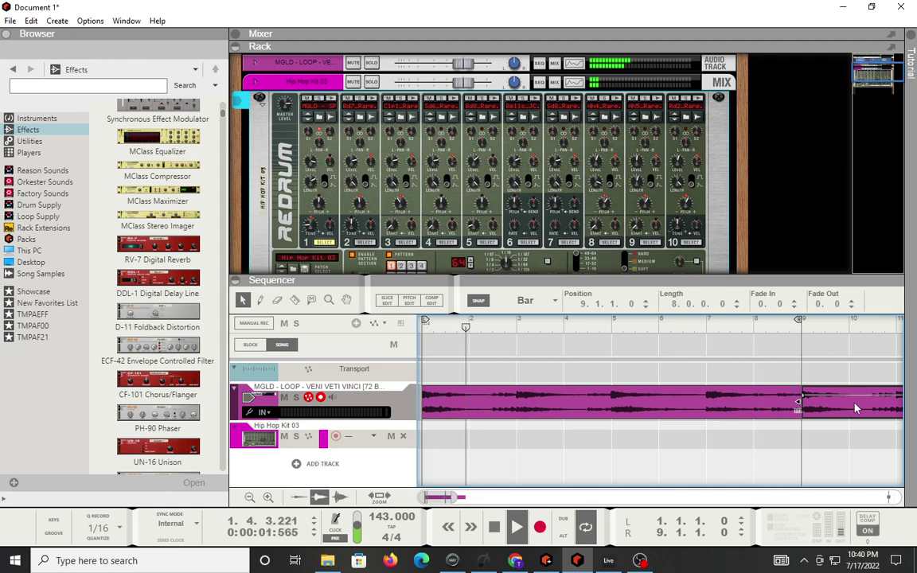
key(F8)
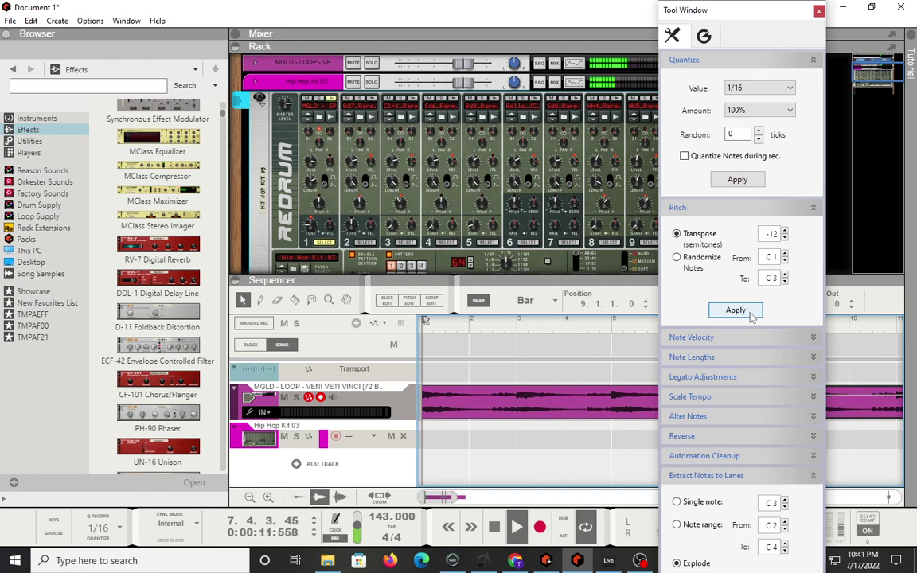
click(818, 10)
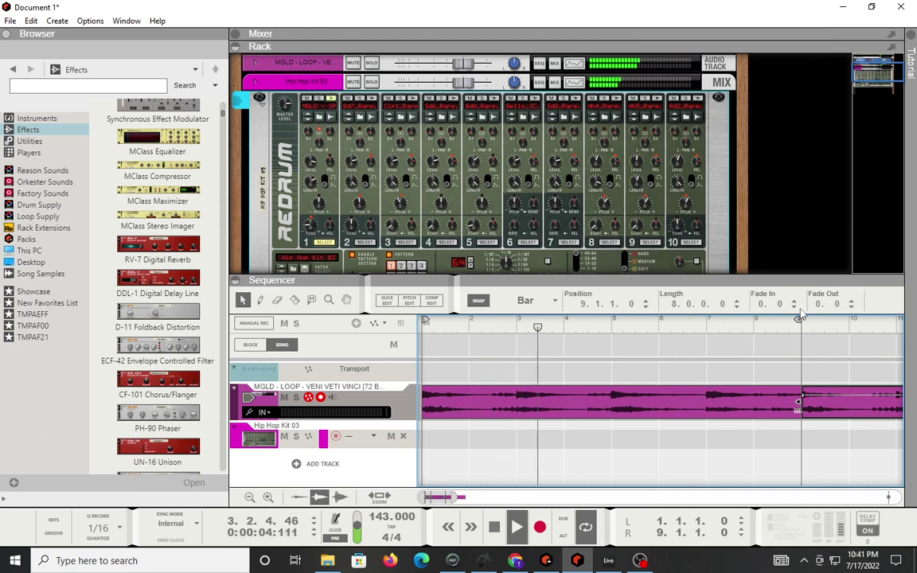
key(ctrl+shift+Right)
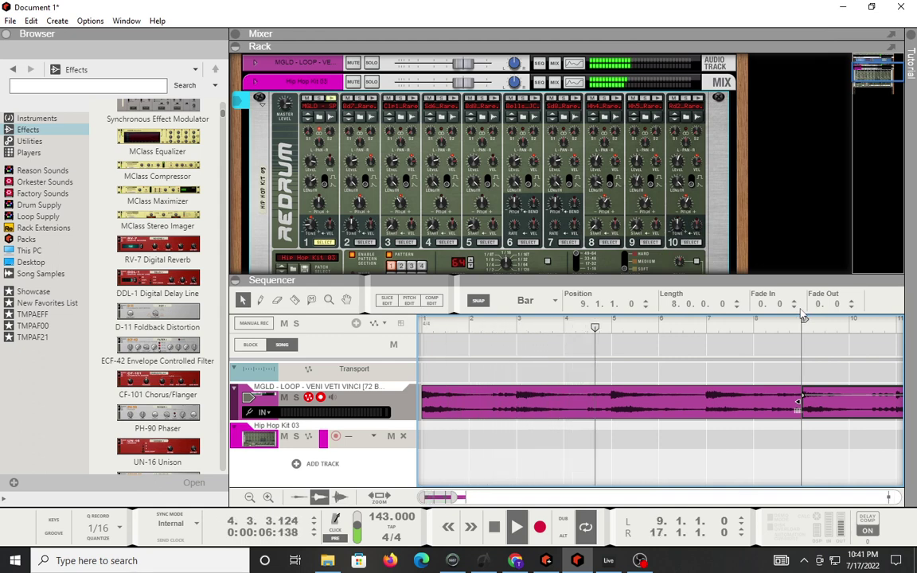
Step: Enlarge the sequencer and color the duplicated loop clip Blue in Green
key(F6)
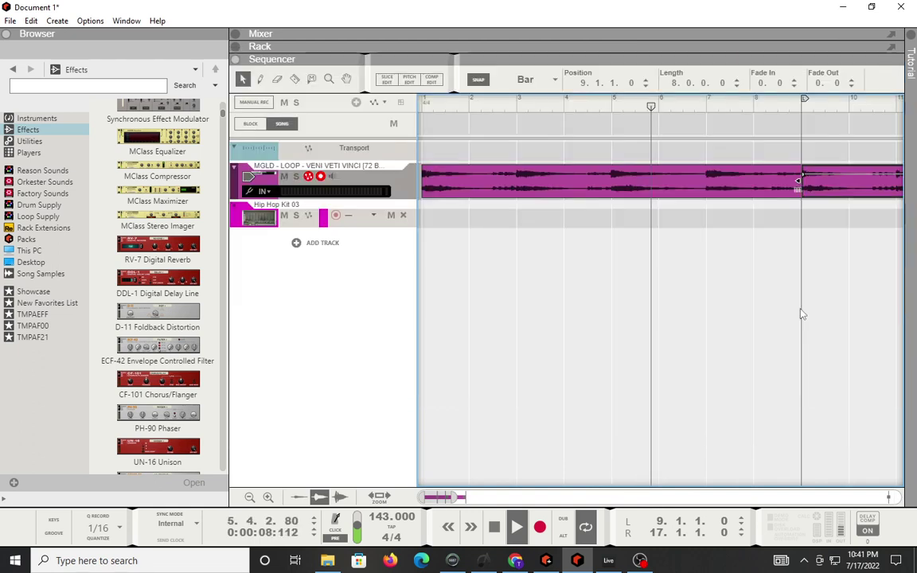
right_click(829, 193)
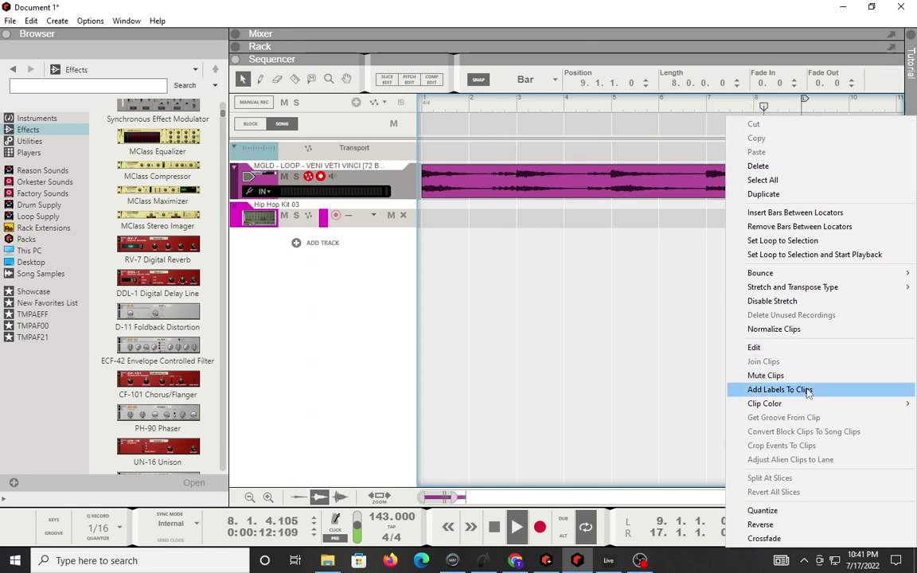
mouse_move(810, 403)
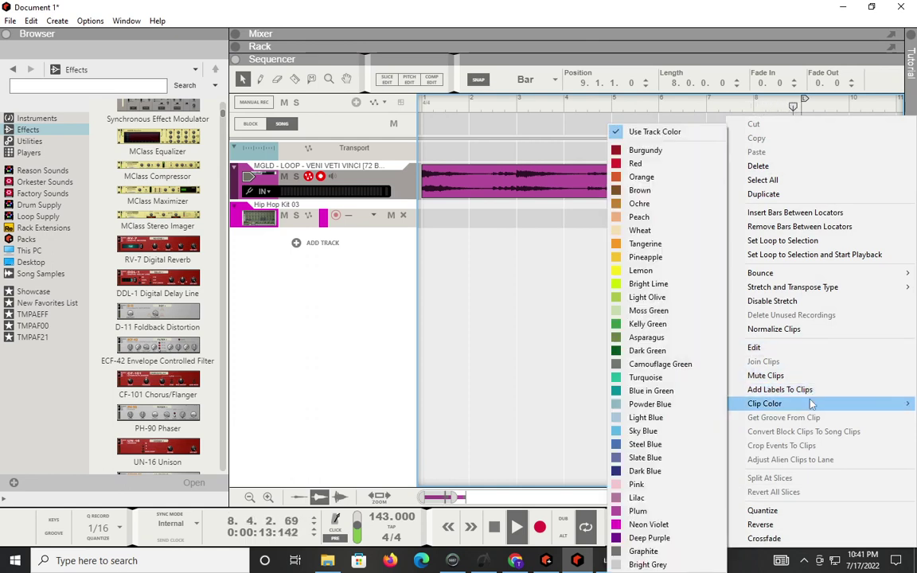
click(661, 390)
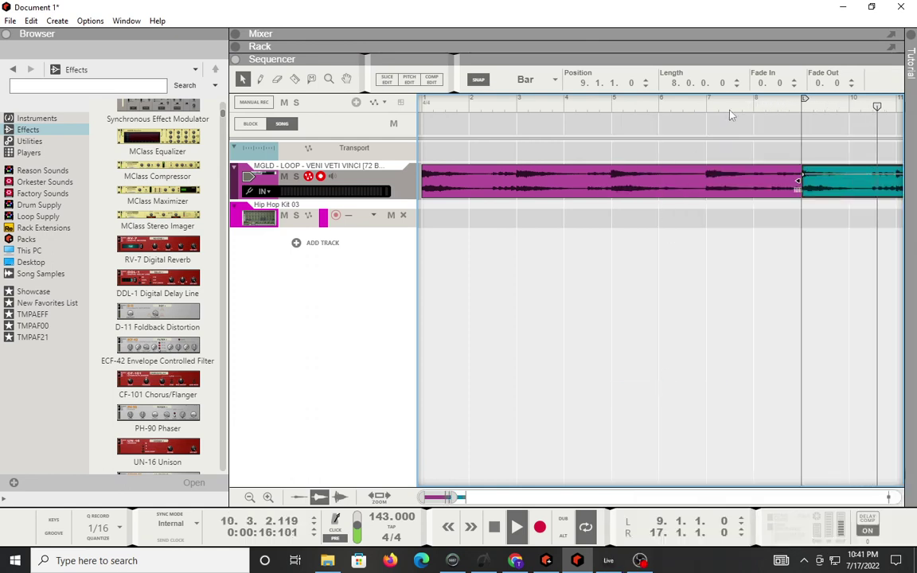
Step: Stop playback, bring back the rack for the Redrum track and adjust drum 2 with its length at 127
click(260, 226)
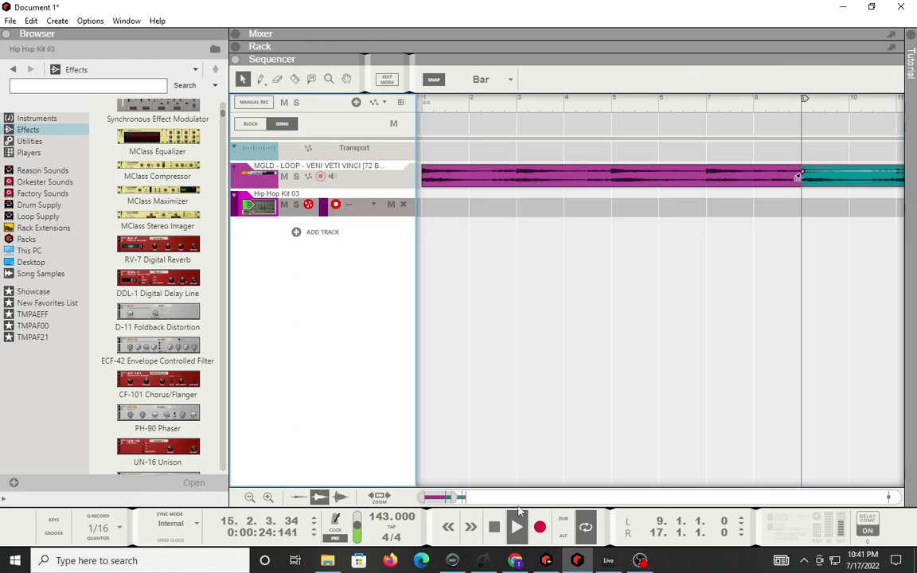
click(495, 528)
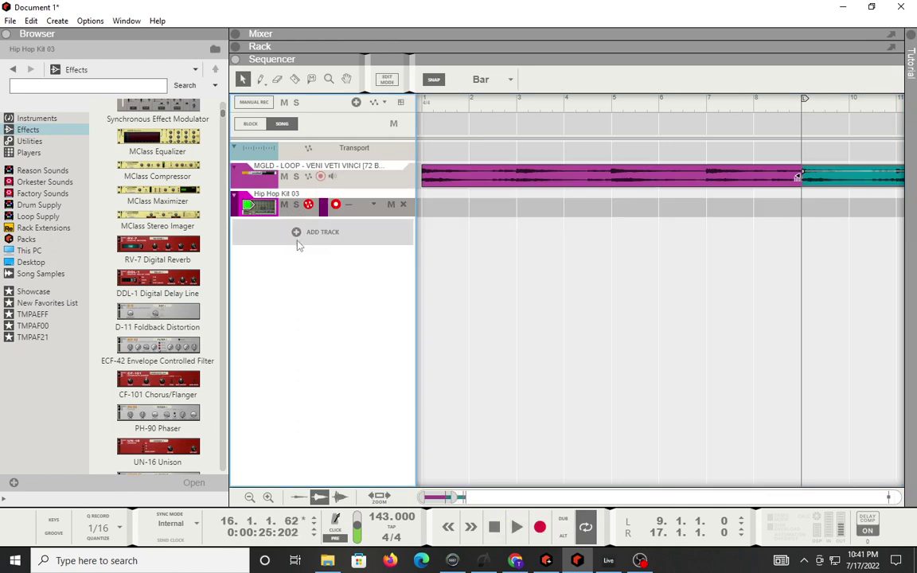
key(F6)
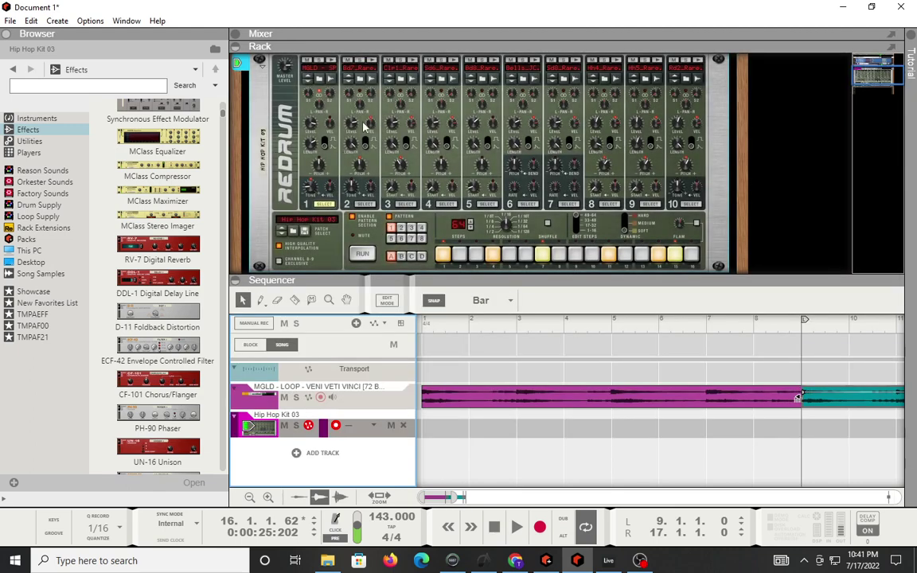
click(361, 166)
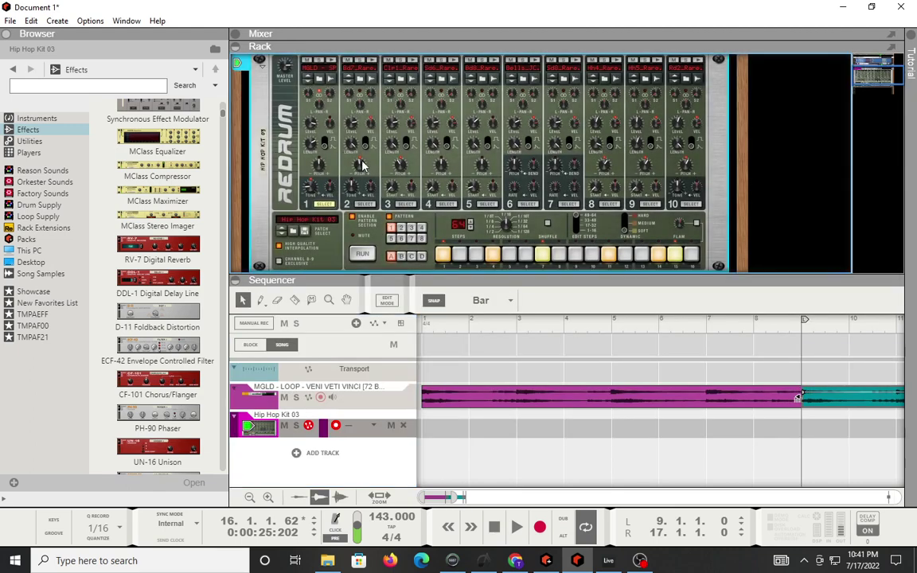
drag(365, 131, 360, 151)
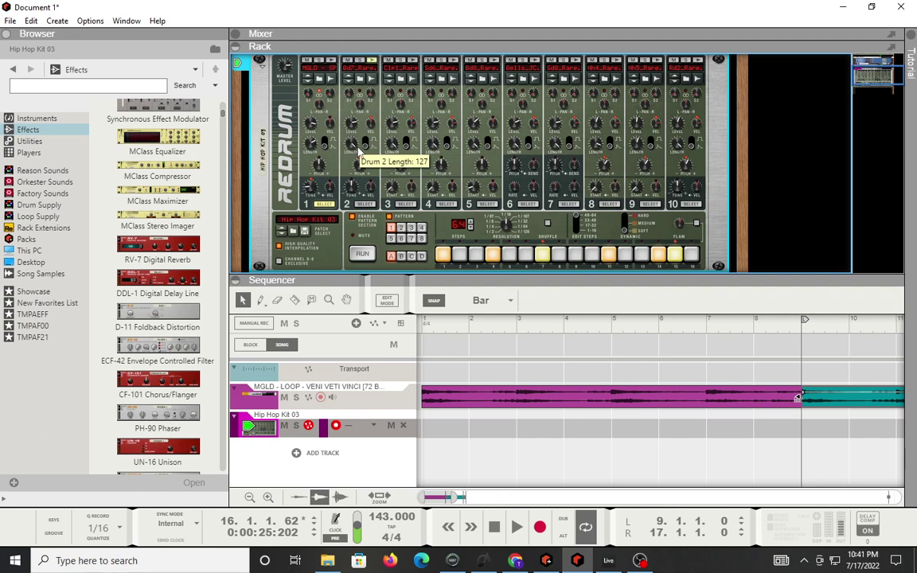
Step: Play the song from the start with the Redrum pattern running, and stop it
key(KP_0)
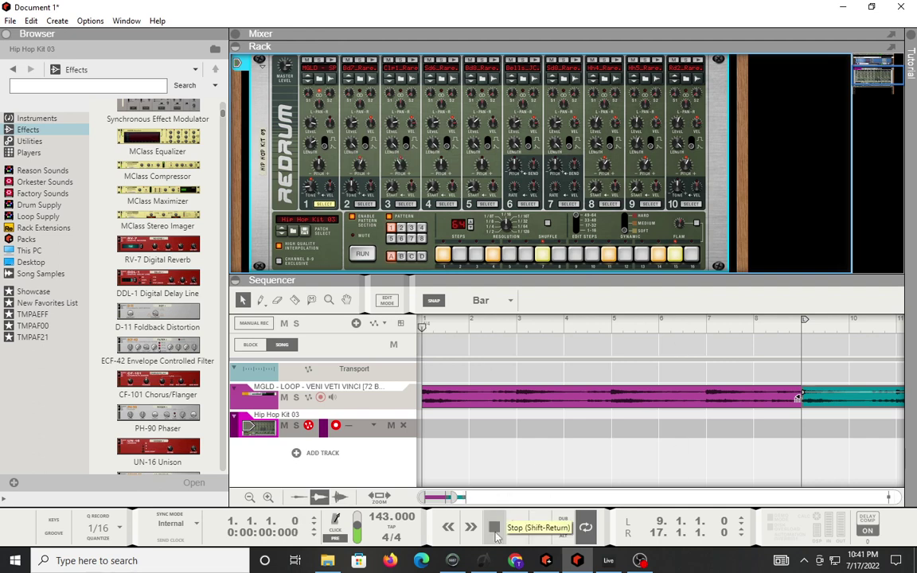
click(517, 538)
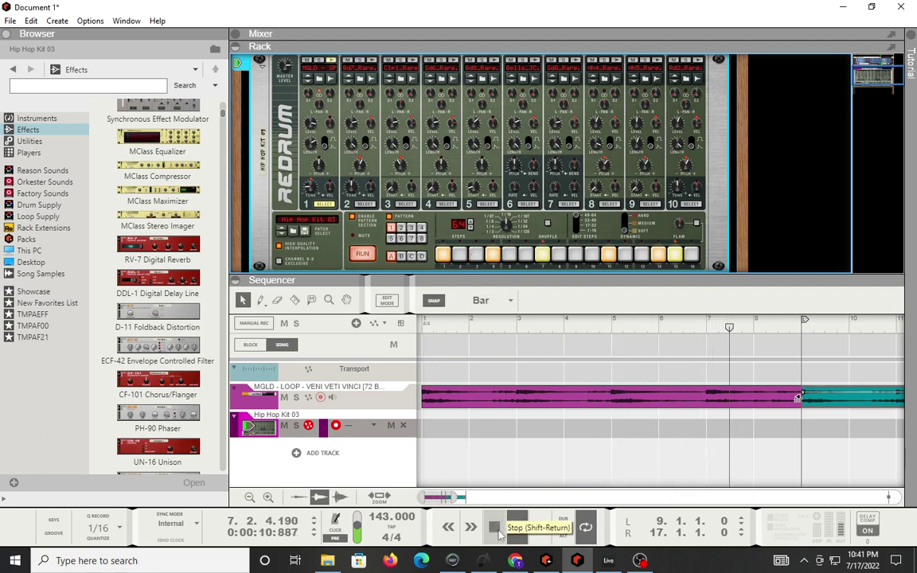
click(496, 531)
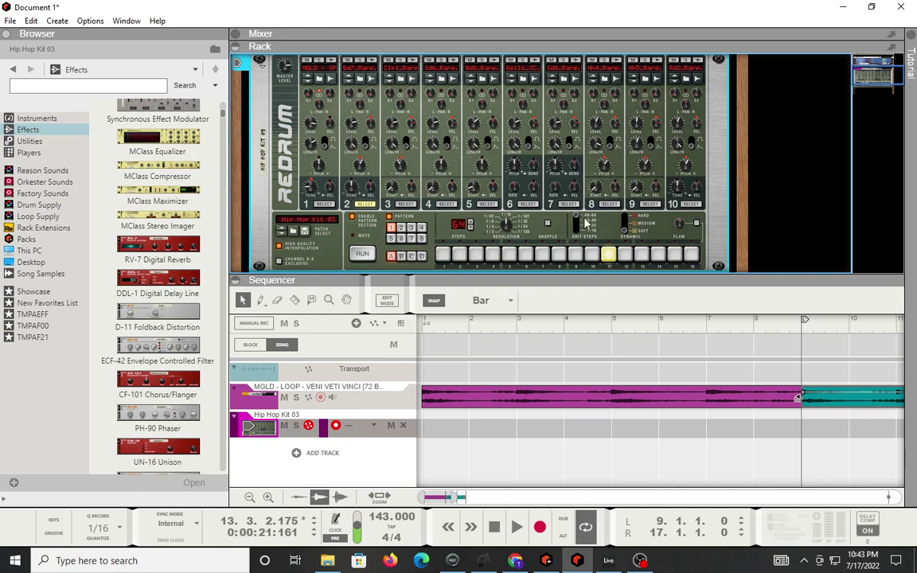
Step: Switch the Redrum to a different edit-step range and start running its pattern
mouse_move(575, 219)
mouse_down()
mouse_move(577, 250)
mouse_move(579, 209)
mouse_up()
click(363, 254)
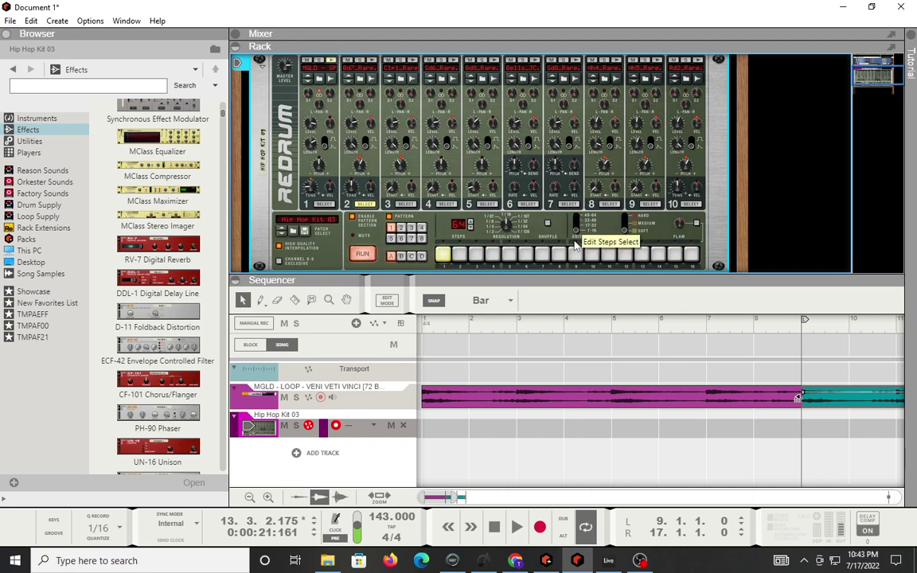
Step: Add a Kong Drum Designer track below Hip Hop Kit 03 and reset the device to its initial patch
click(38, 119)
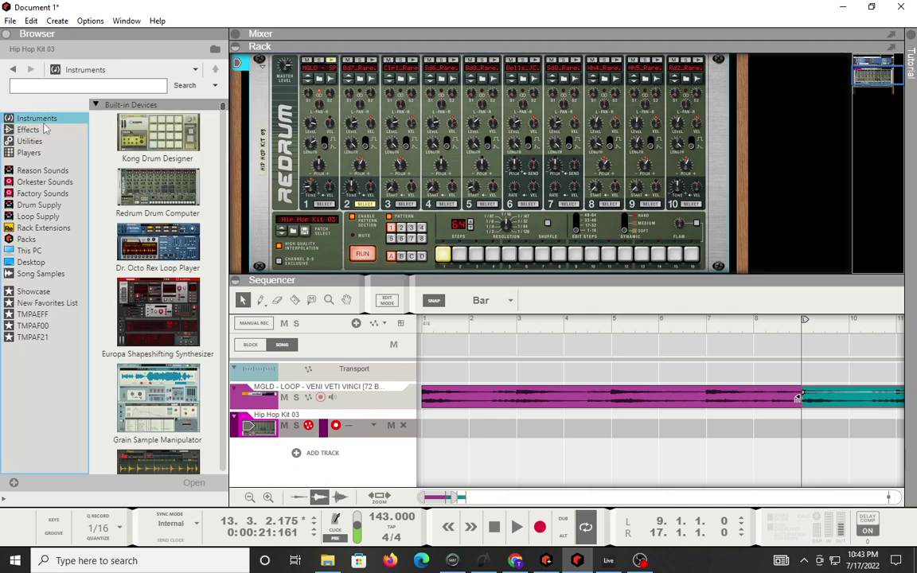
click(156, 132)
drag(201, 185, 291, 466)
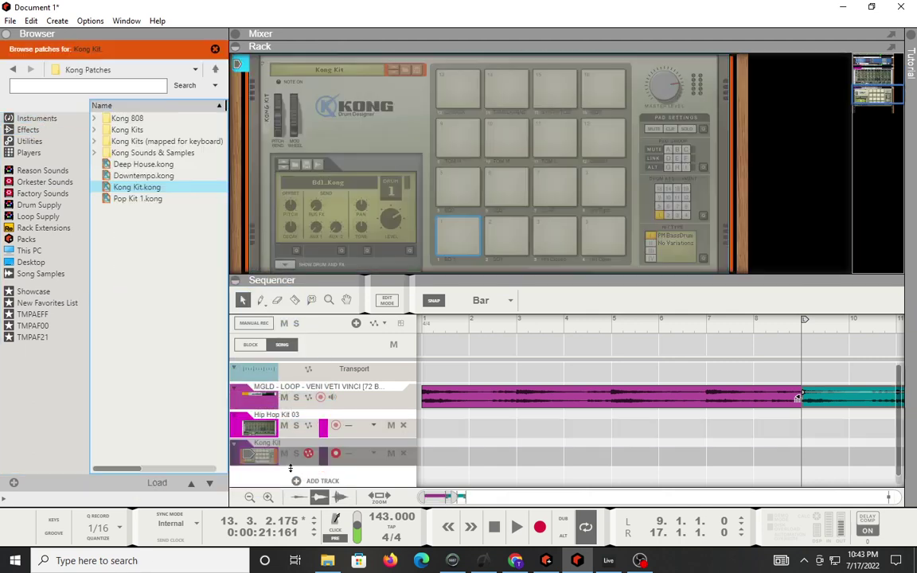
right_click(399, 164)
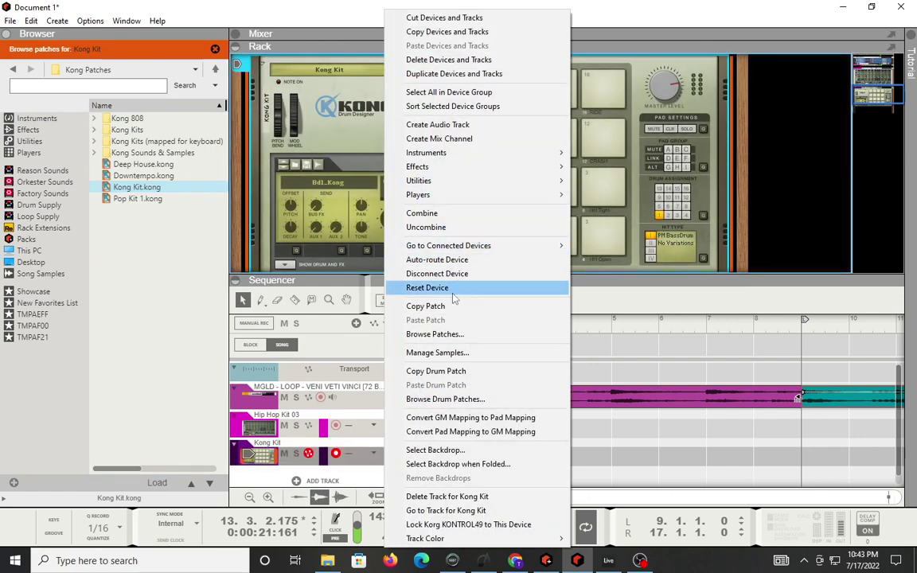
click(427, 288)
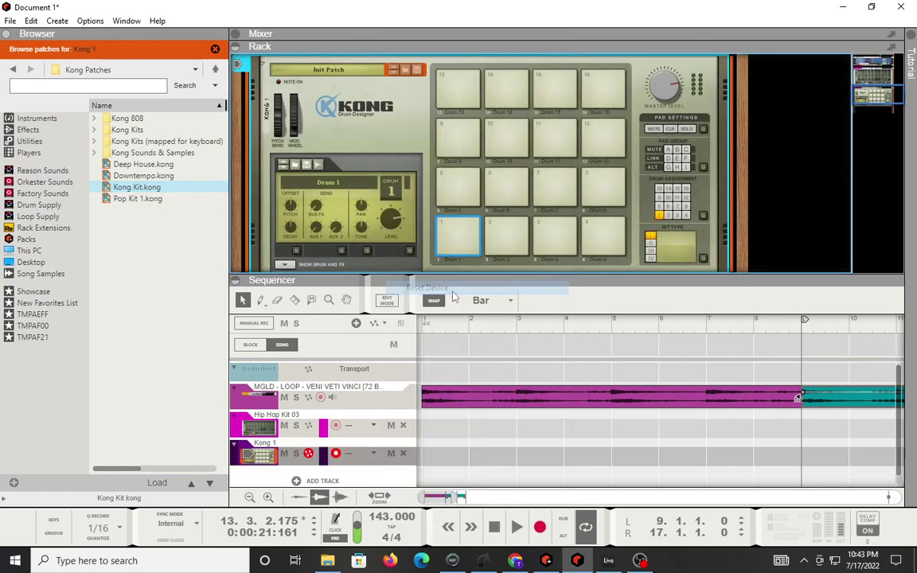
Step: Browse drum patches for Kong's drum 1 in the KICKS folder of LO-FI DAVINCI VOL. 1
click(12, 70)
click(13, 70)
click(12, 70)
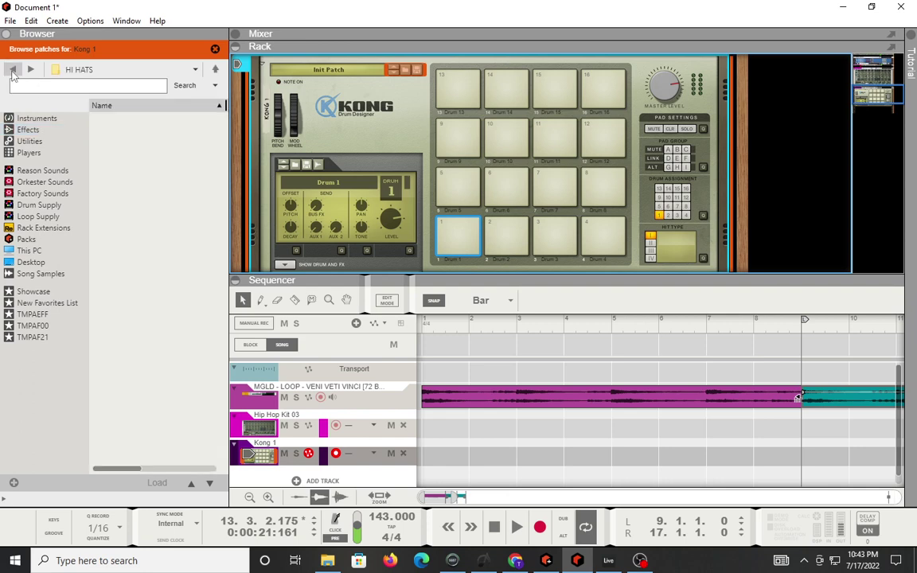
click(13, 70)
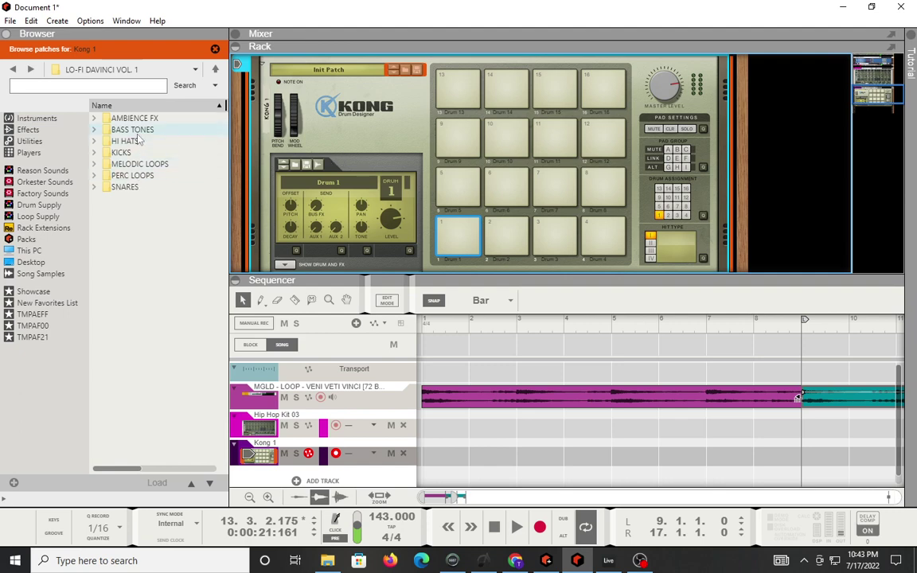
double_click(123, 153)
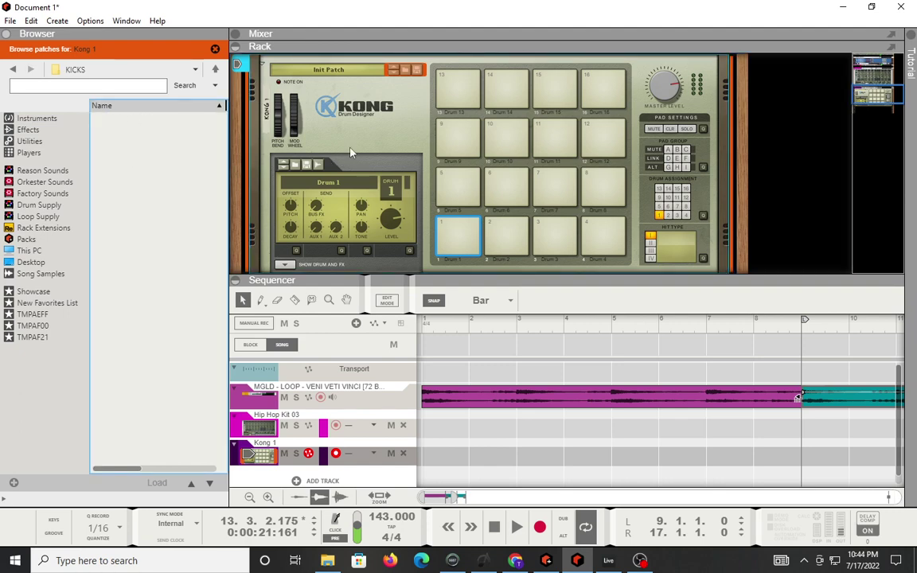
click(294, 166)
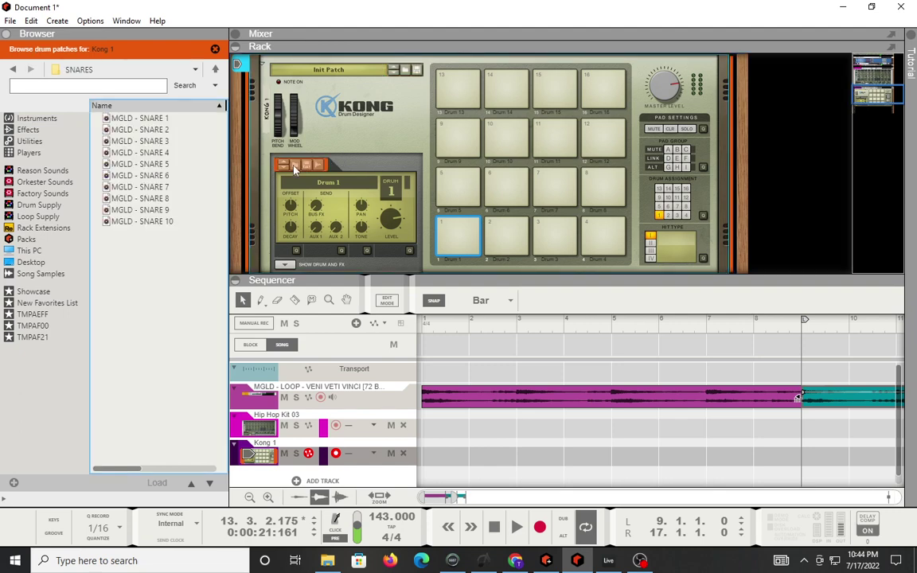
click(14, 71)
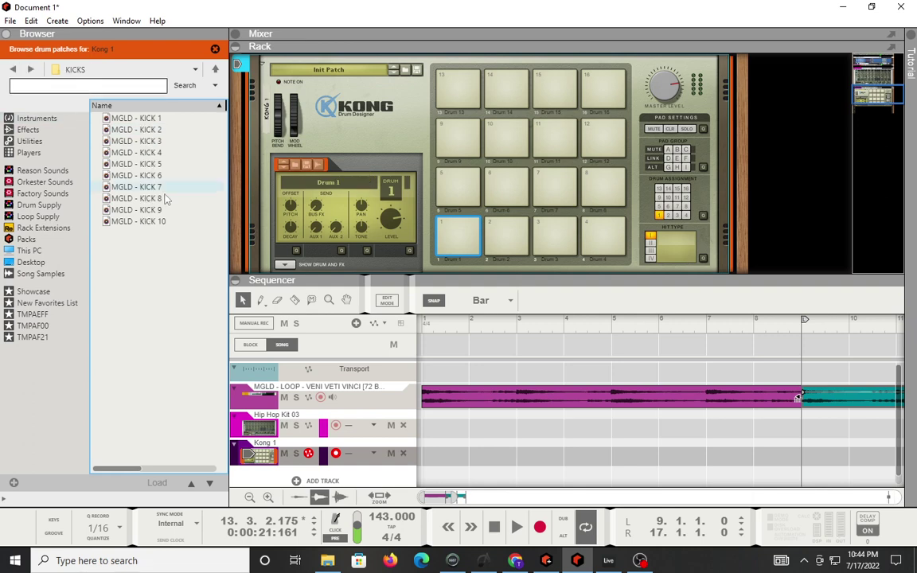
Step: Audition the kick samples, load MGLD - KICK 4 onto Kong pad 1 and test the pad
click(155, 222)
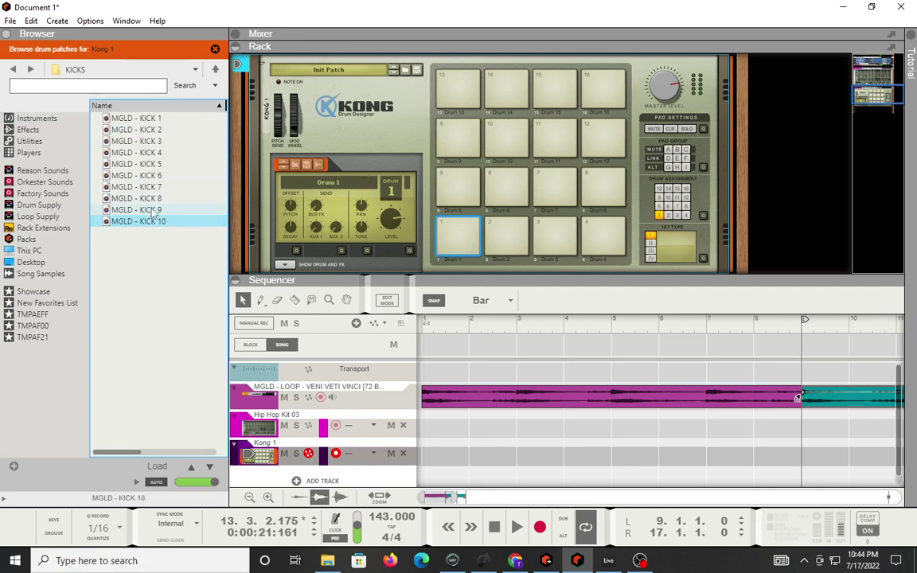
click(145, 209)
click(151, 198)
click(139, 175)
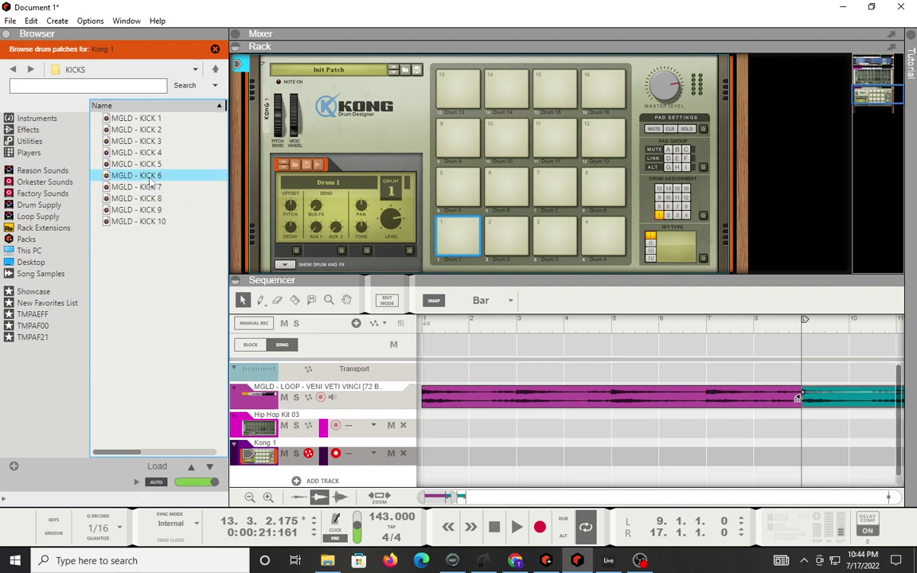
click(150, 163)
click(146, 153)
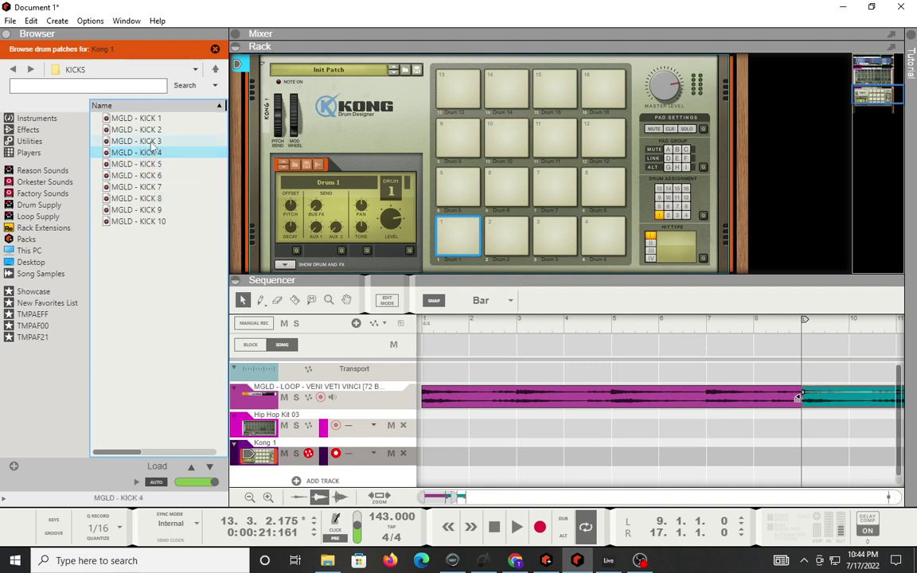
drag(161, 157, 462, 241)
click(463, 241)
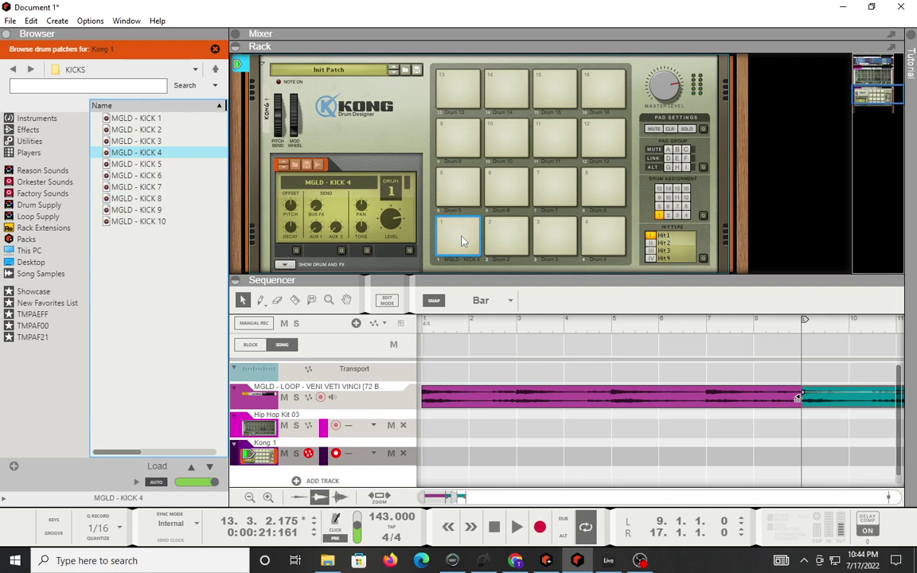
click(462, 241)
Step: Show Kong's drum and FX section and set the kick sample's level to 127
scroll(342, 226, down, 3)
click(284, 151)
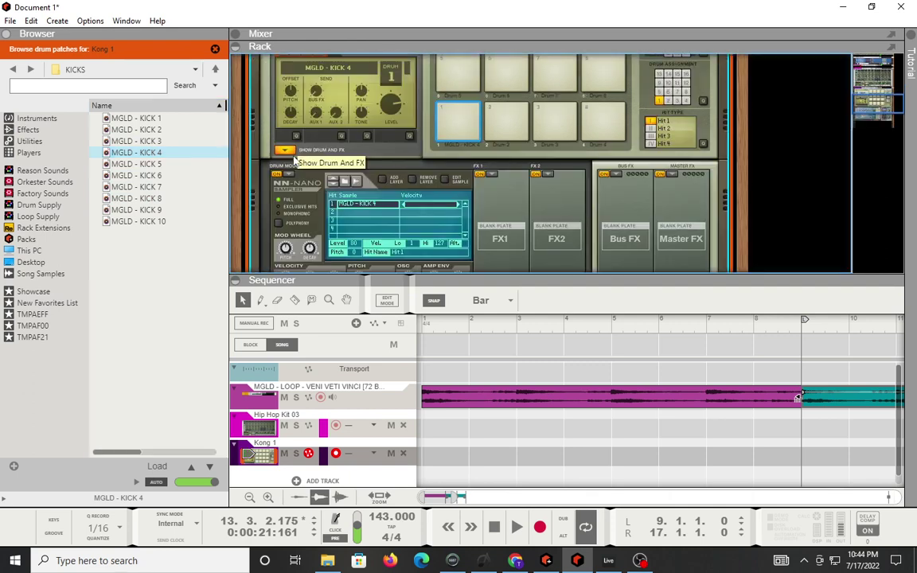
drag(351, 243, 360, 212)
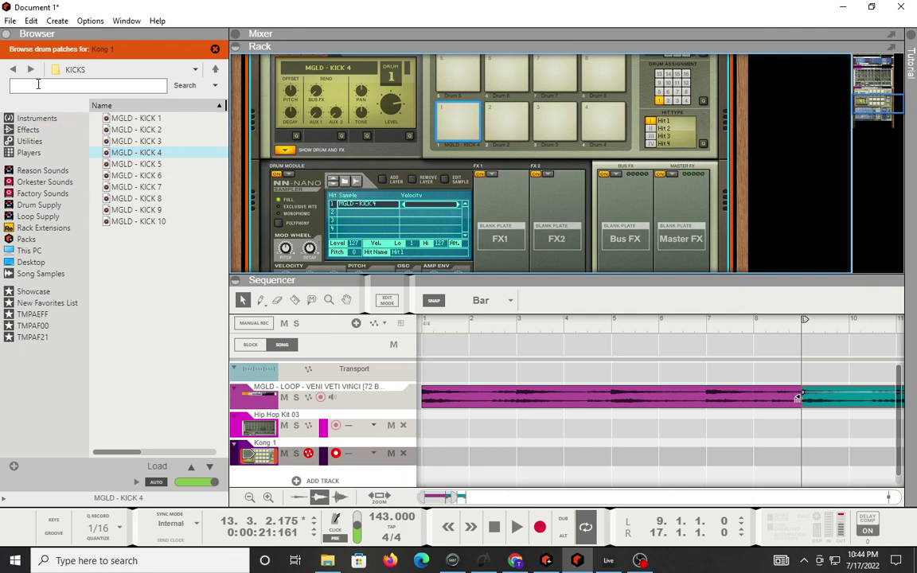
Step: Audition the samples in the SNARES folder and load MGLD - SNARE 8 onto Kong pad 2
click(13, 69)
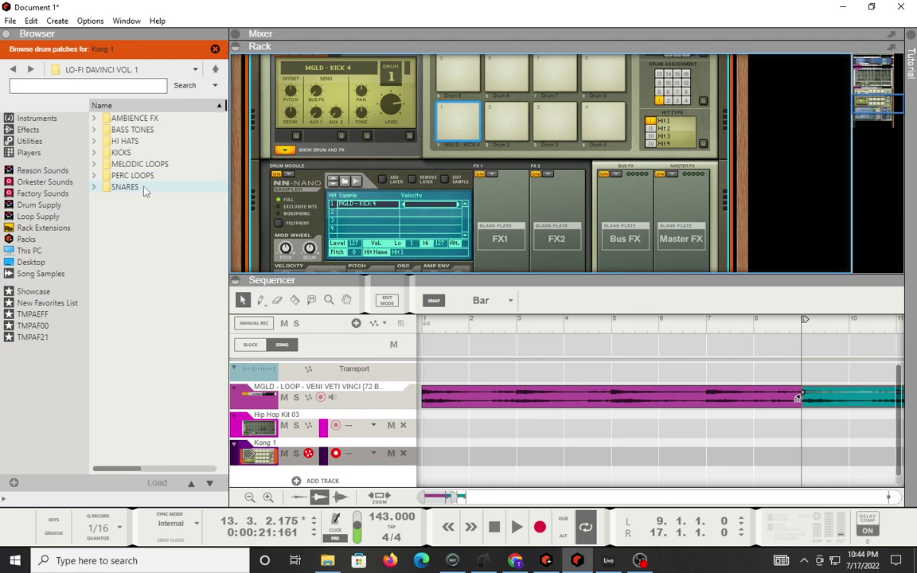
double_click(142, 188)
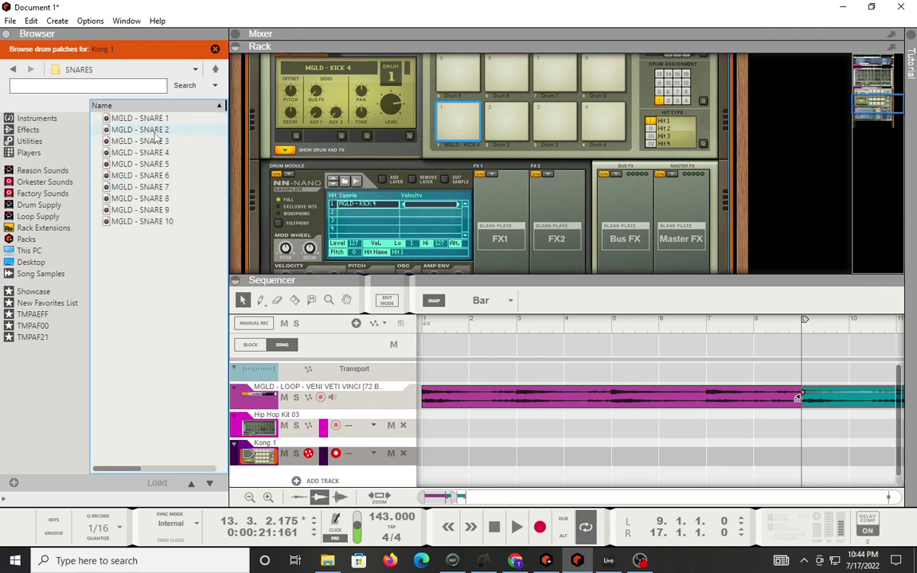
key(Down)
key(Down)
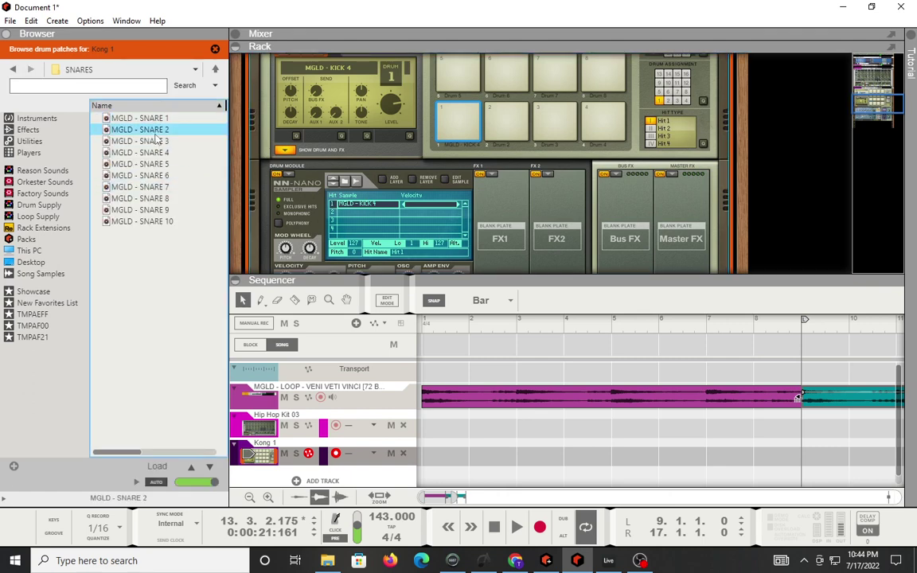
key(Down)
key(Down)
key(Down)
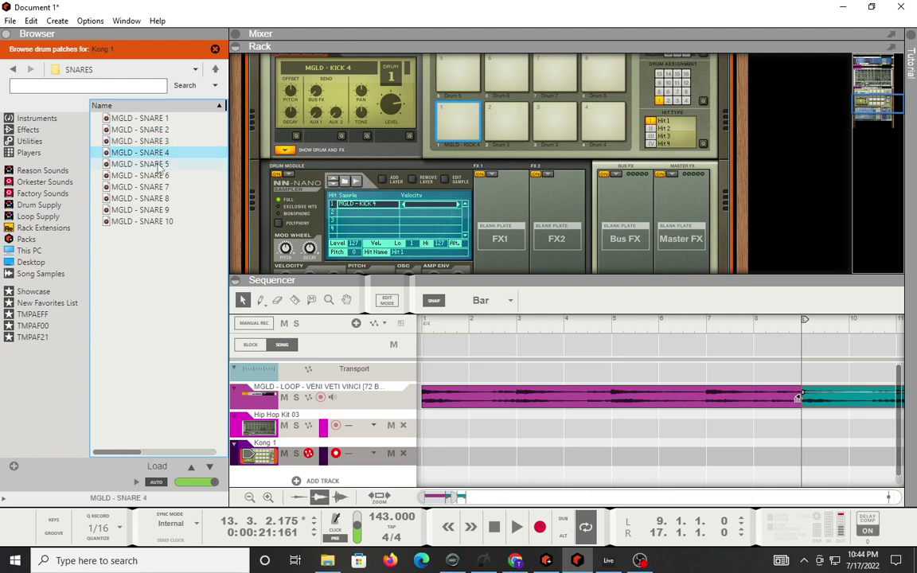
key(Down)
key(Down)
key(Down)
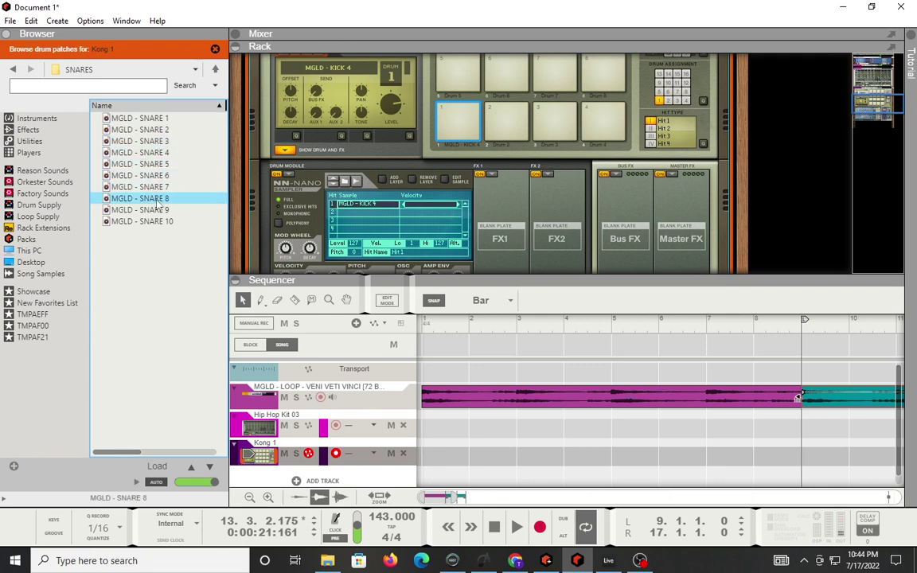
drag(157, 206, 514, 125)
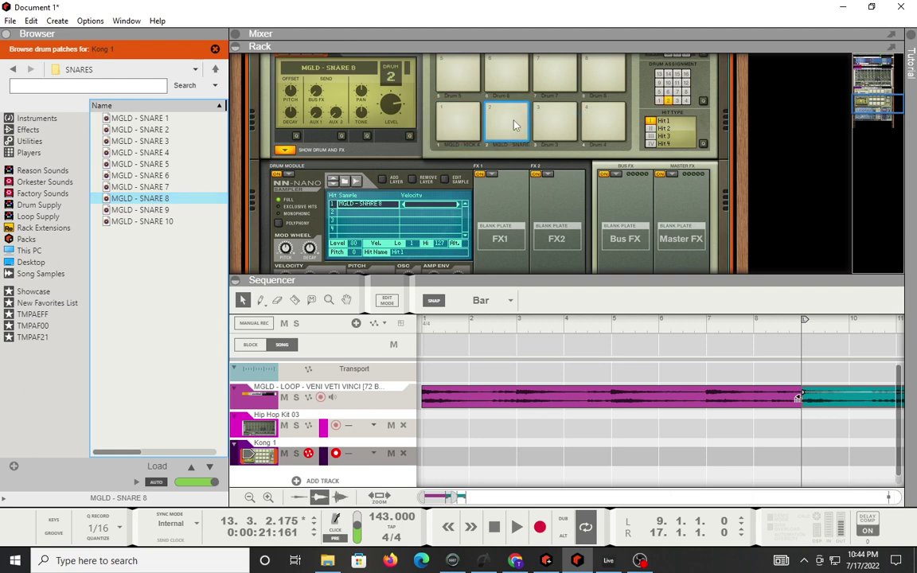
Step: Raise the level of the snare sample in pad 2's NN-Nano module
scroll(462, 120, down, 3)
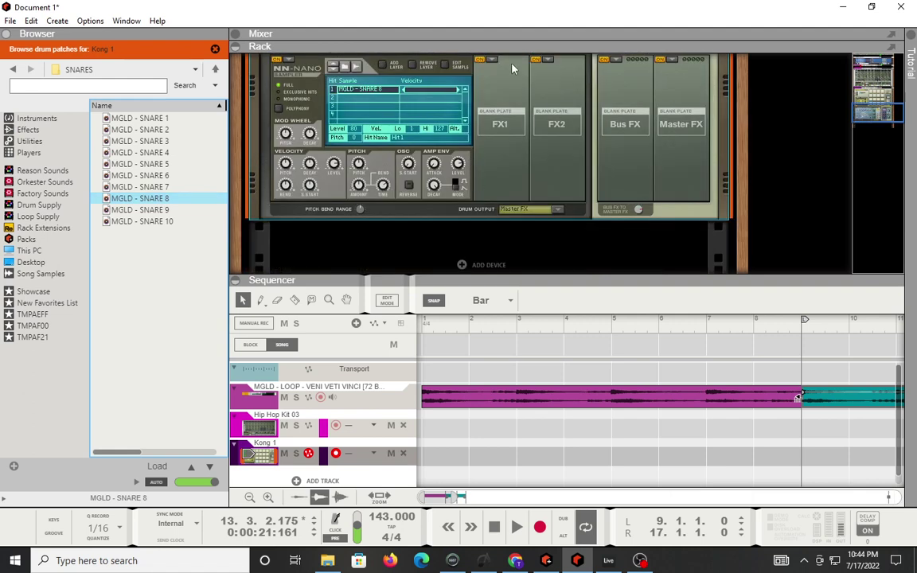
scroll(461, 119, up, 3)
click(362, 220)
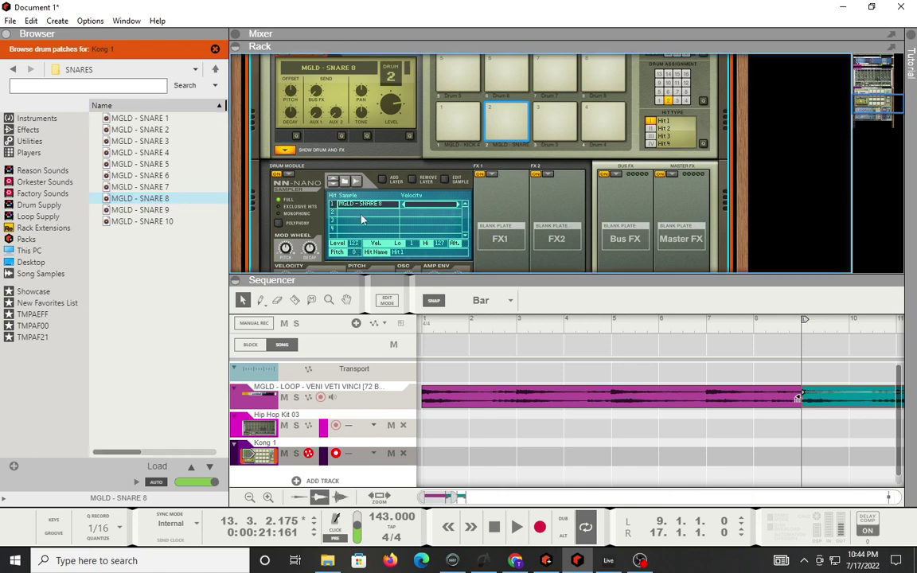
Step: Loop bars 1 to 9, record an 8-bar drum clip on the Kong track and stop recording
click(495, 531)
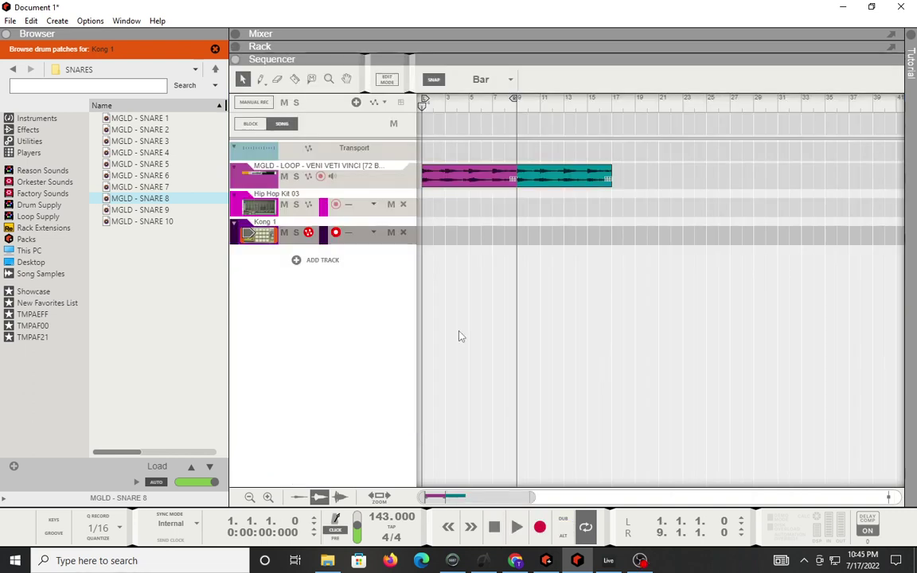
click(540, 528)
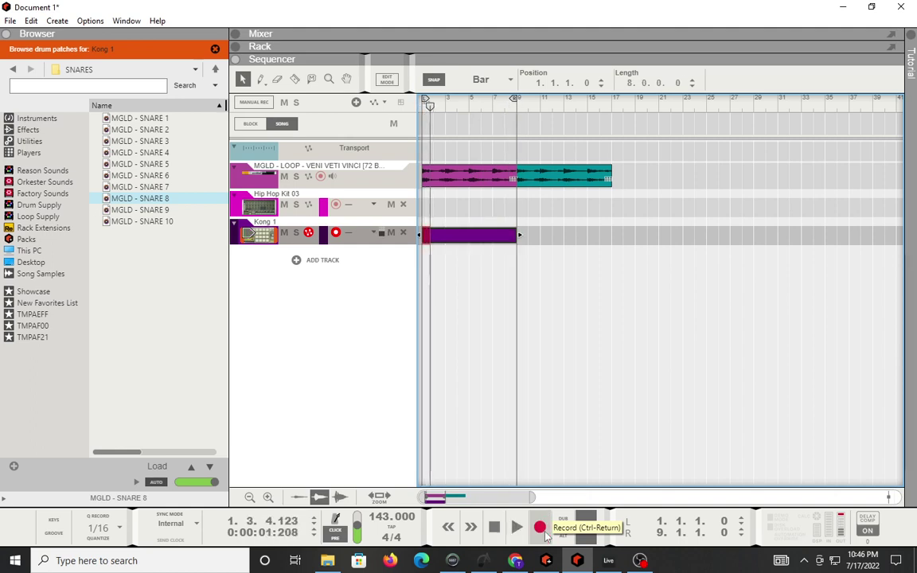
key(space)
Step: Quantize the recorded Kong clip and play the song back from the start
right_click(439, 238)
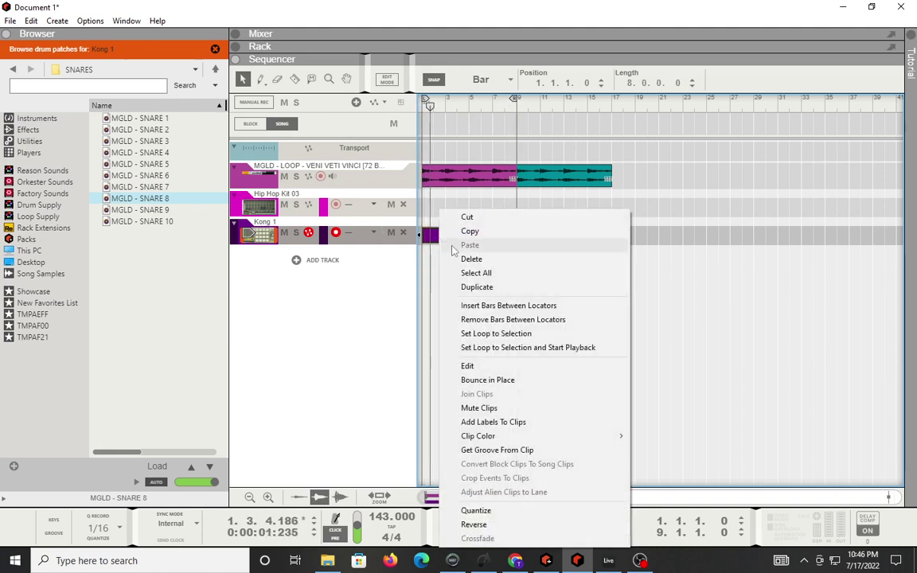
click(537, 510)
key(space)
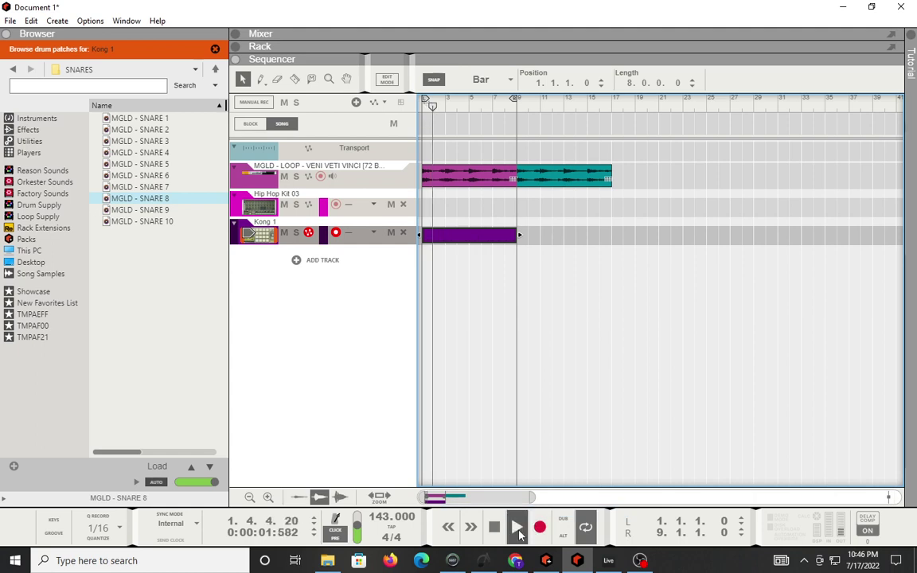
click(491, 535)
click(491, 535)
click(516, 527)
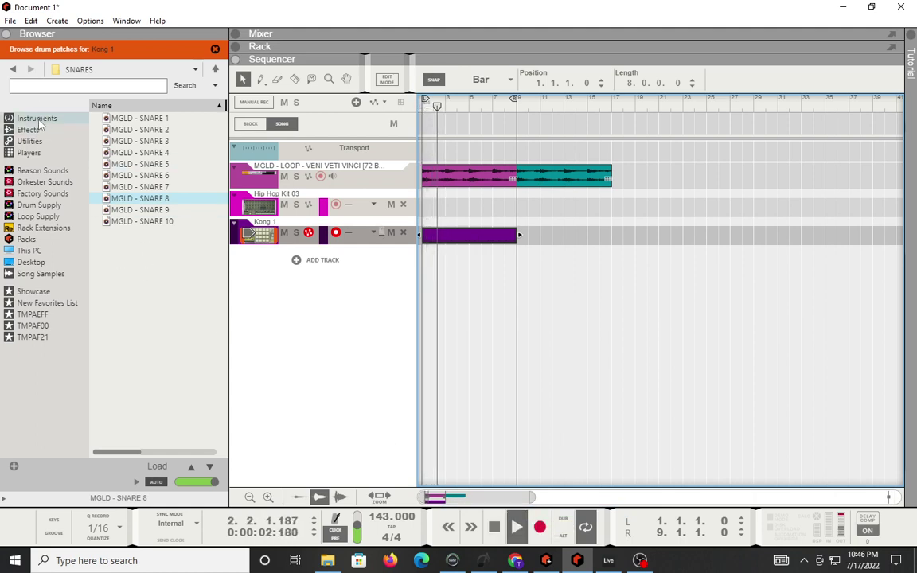
Step: Add a Grain Sample Manipulator instrument as a new track below Kong 1
click(19, 69)
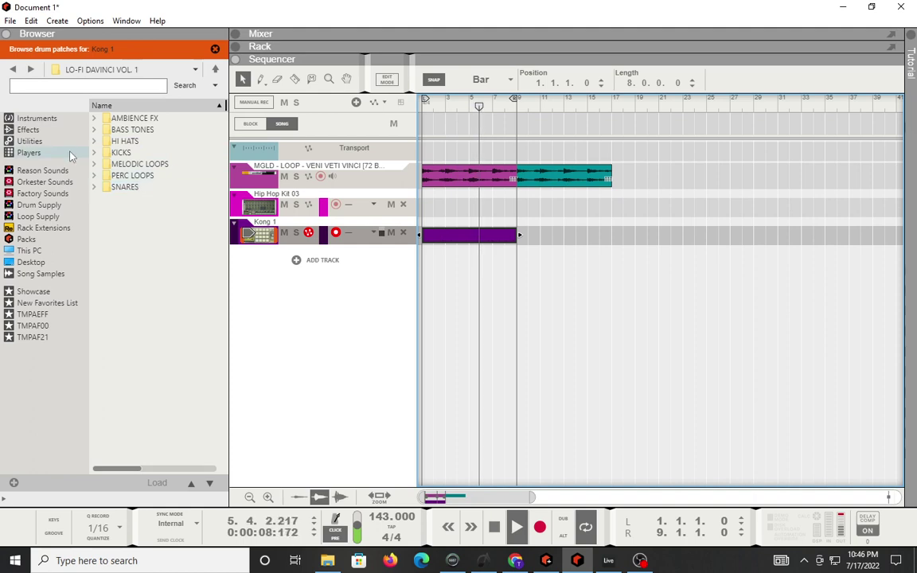
click(32, 118)
scroll(106, 273, down, 3)
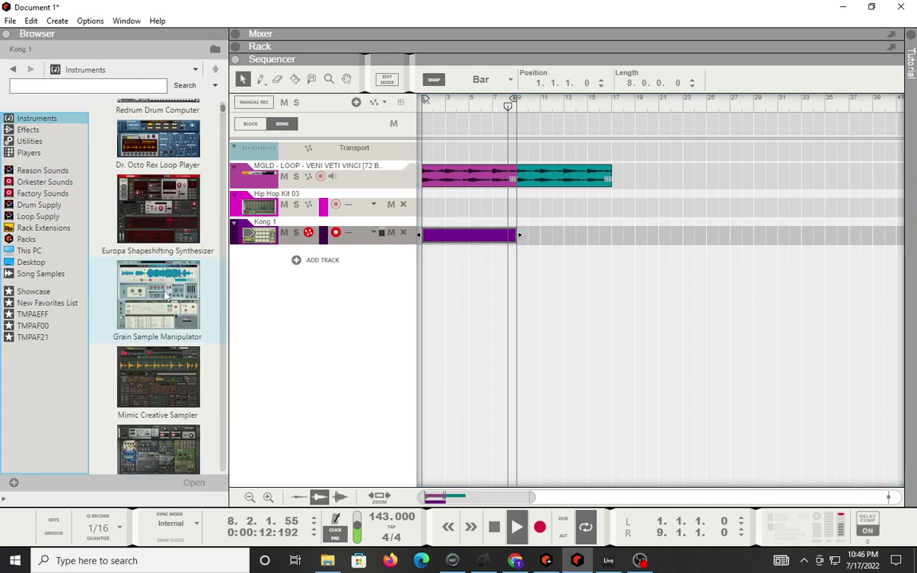
drag(158, 295, 357, 321)
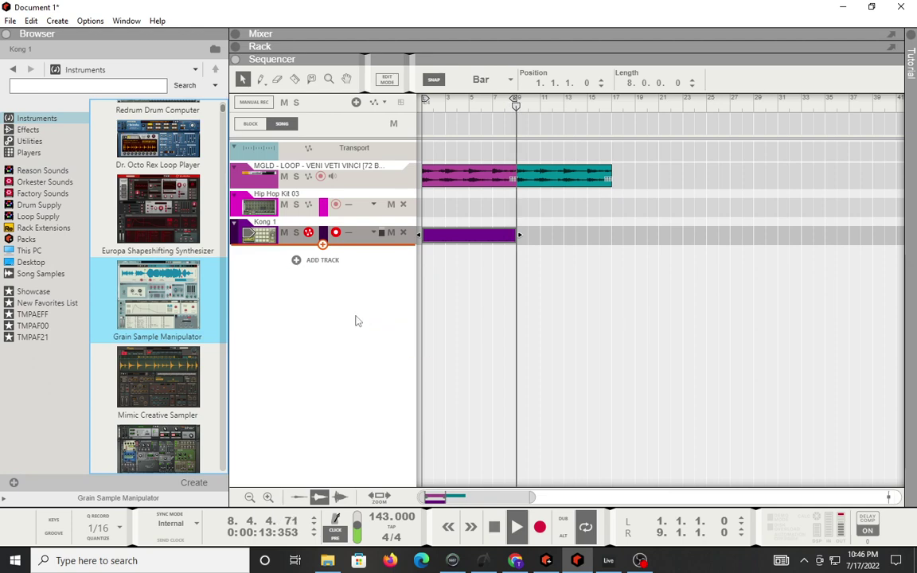
Step: Reset the new Grain device from the Vergon 6 patch to its initial patch
right_click(260, 265)
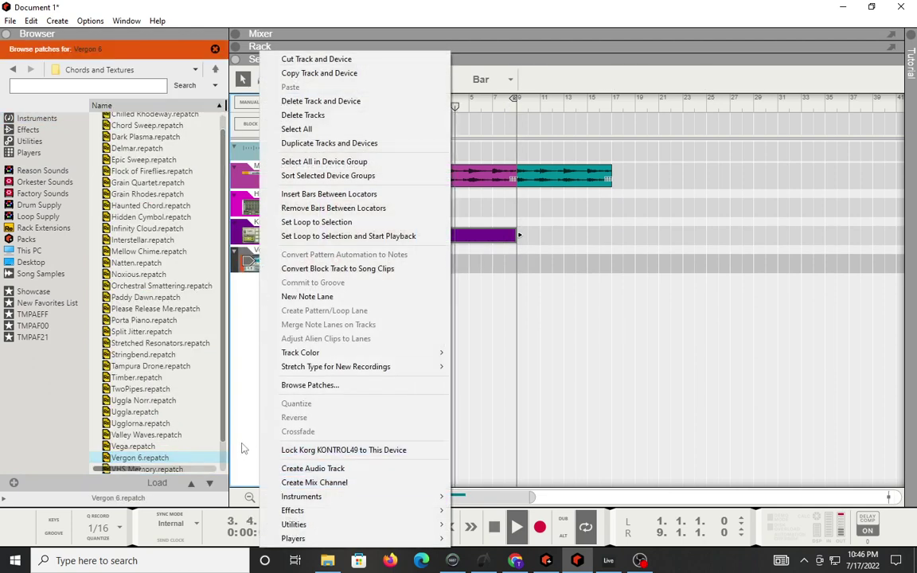
click(239, 254)
double_click(262, 262)
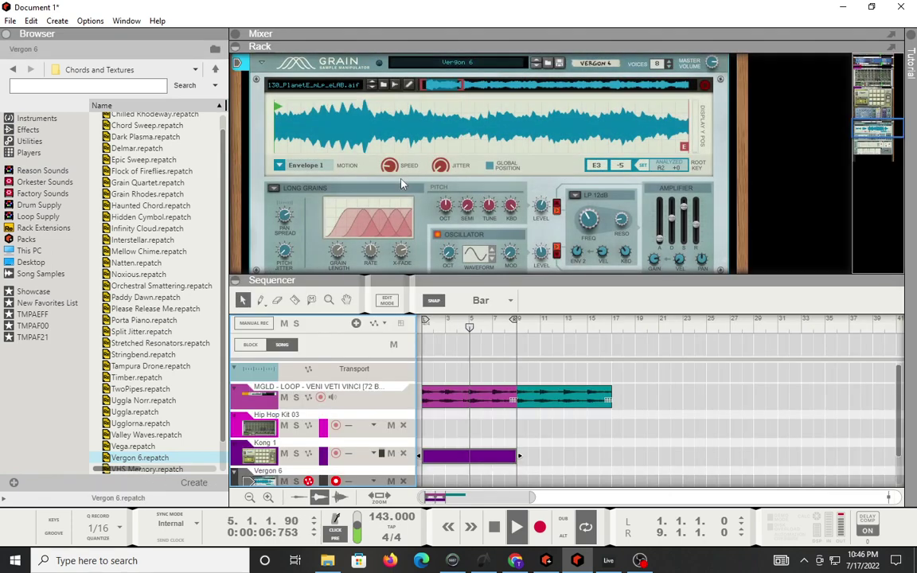
right_click(464, 140)
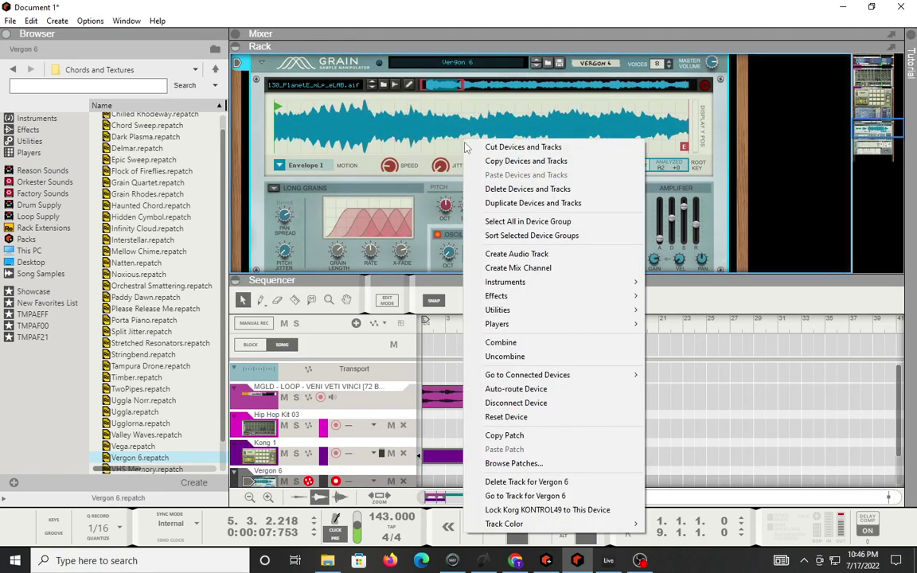
click(505, 417)
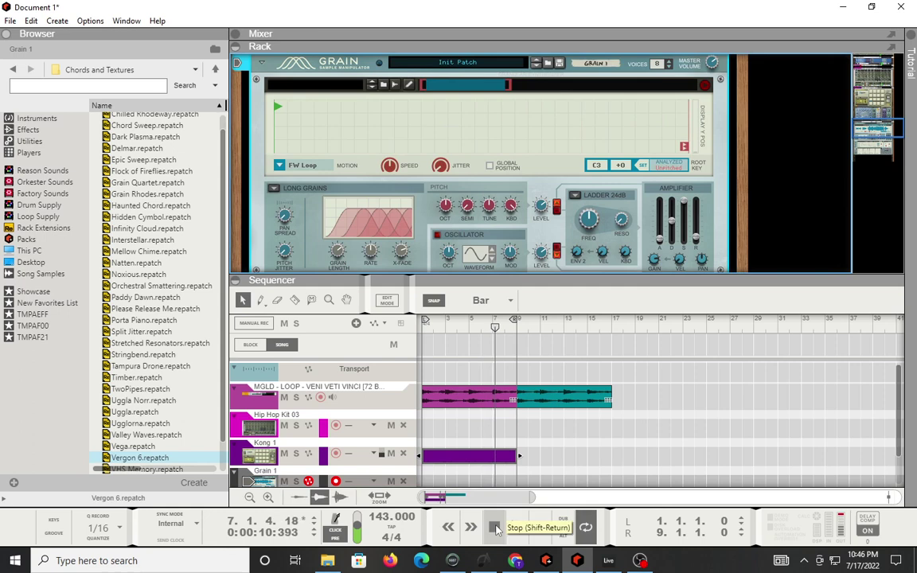
Step: Browse back to the LO-FI DAVINCI VOL. 1 pack and open its BASS TONES folder
click(13, 70)
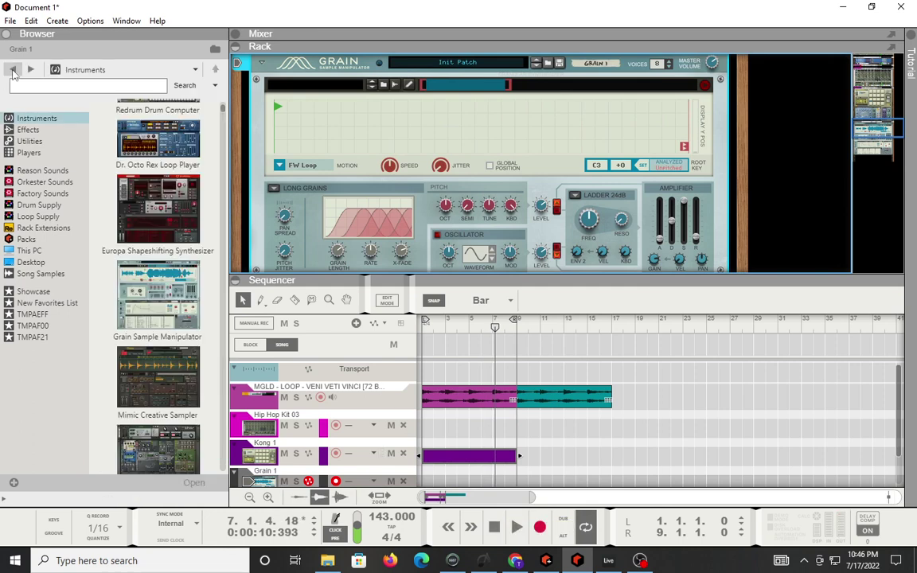
click(13, 70)
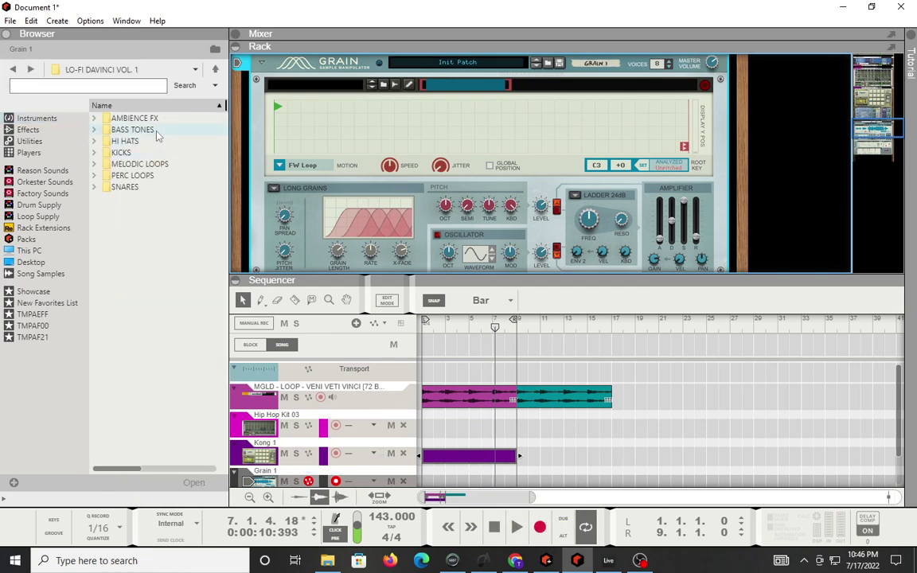
double_click(157, 133)
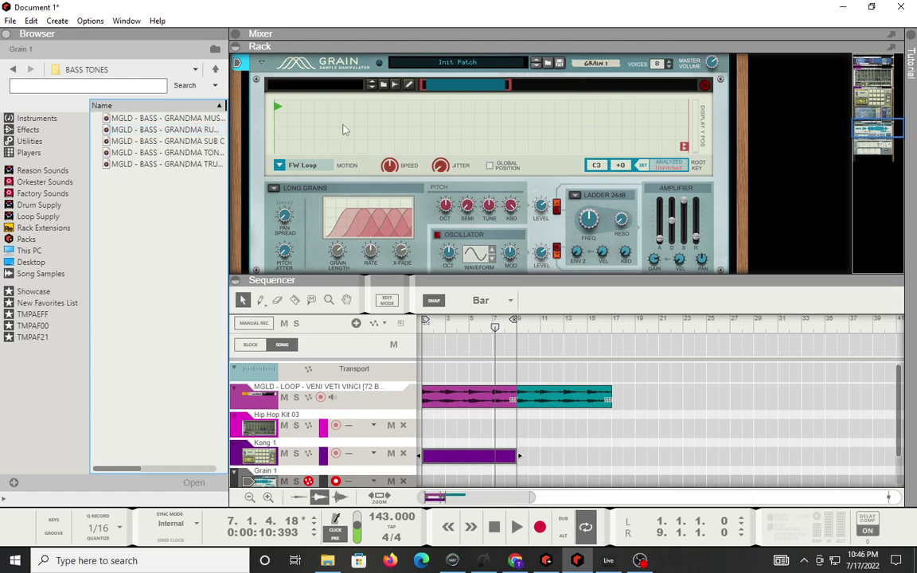
Step: Audition the bass tones and load MGLD - BASS - GRANDMA RUMBLE C into Grain's sample display
key(F7)
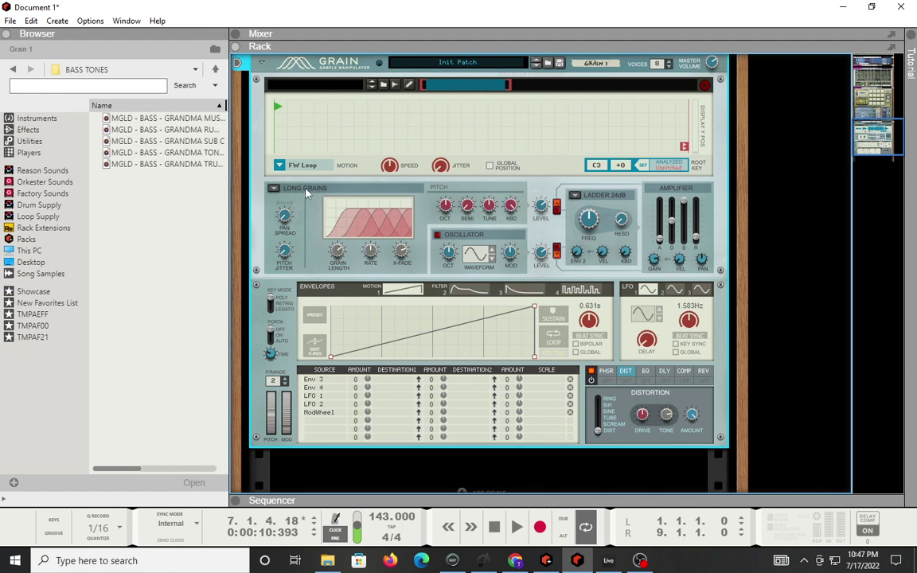
click(173, 119)
click(167, 129)
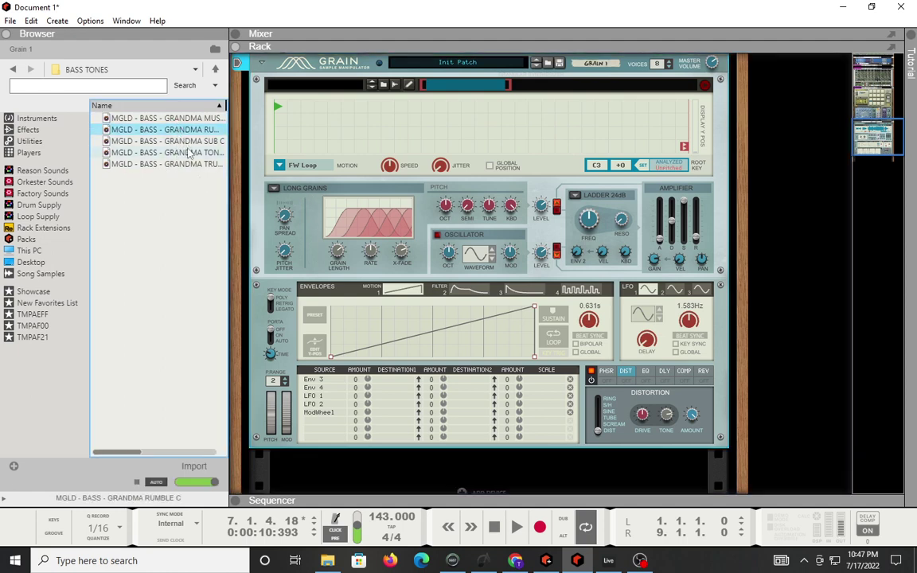
click(174, 141)
click(171, 129)
drag(171, 129, 357, 134)
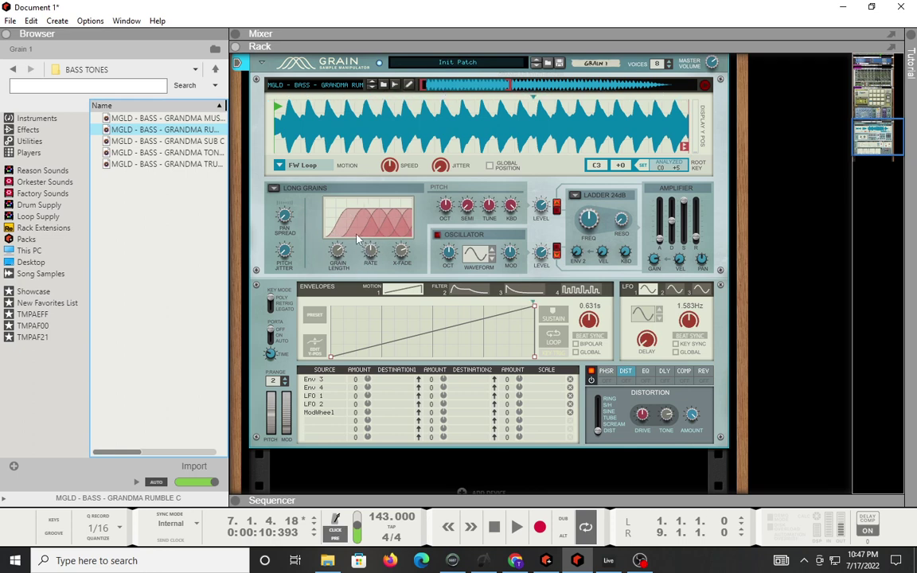
Step: Audition the GRANDMA RUMBLE C file and toggle Grain's Sample To Filter routing
click(141, 482)
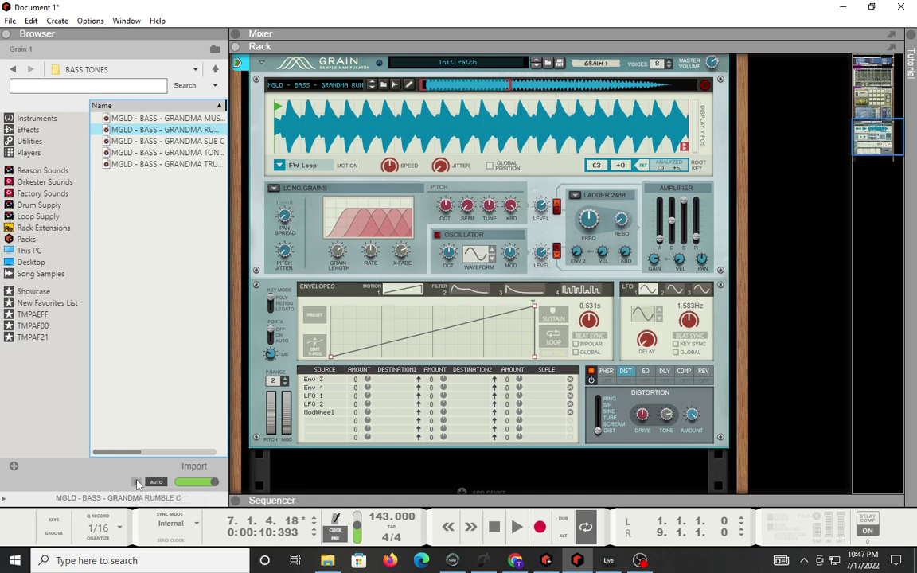
click(138, 483)
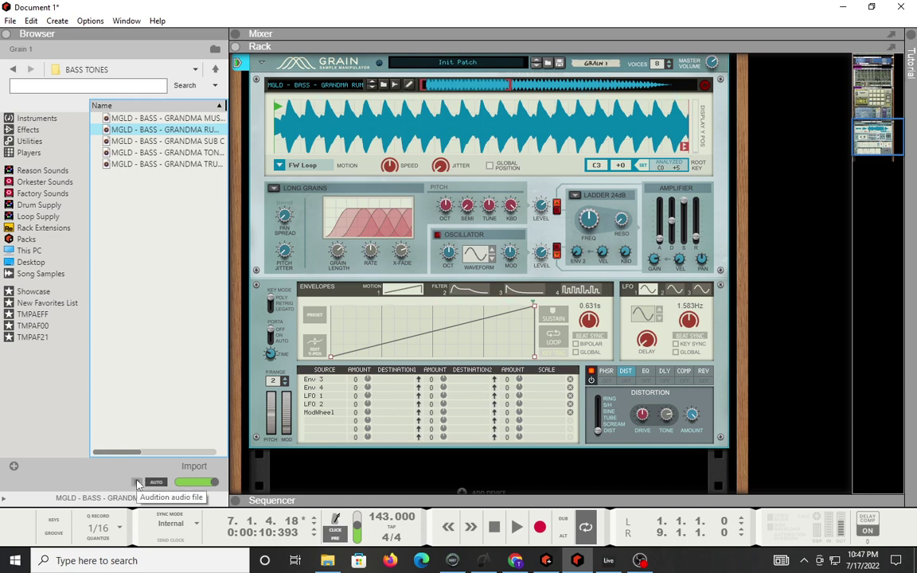
click(588, 226)
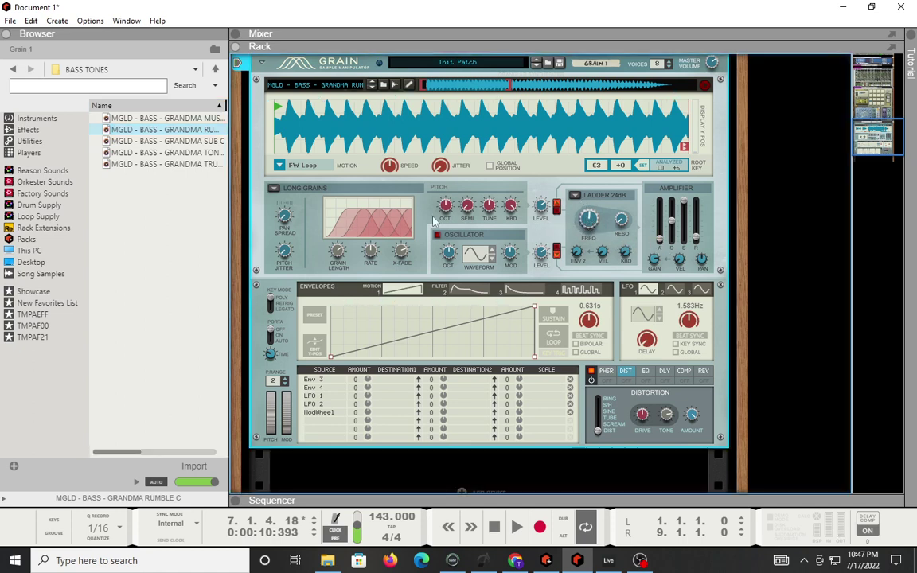
click(556, 208)
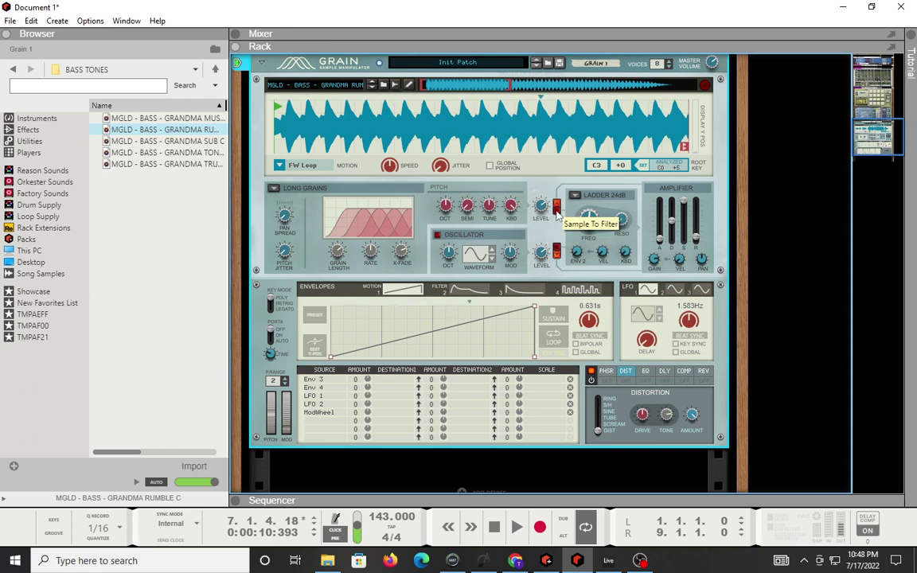
drag(584, 225, 544, 102)
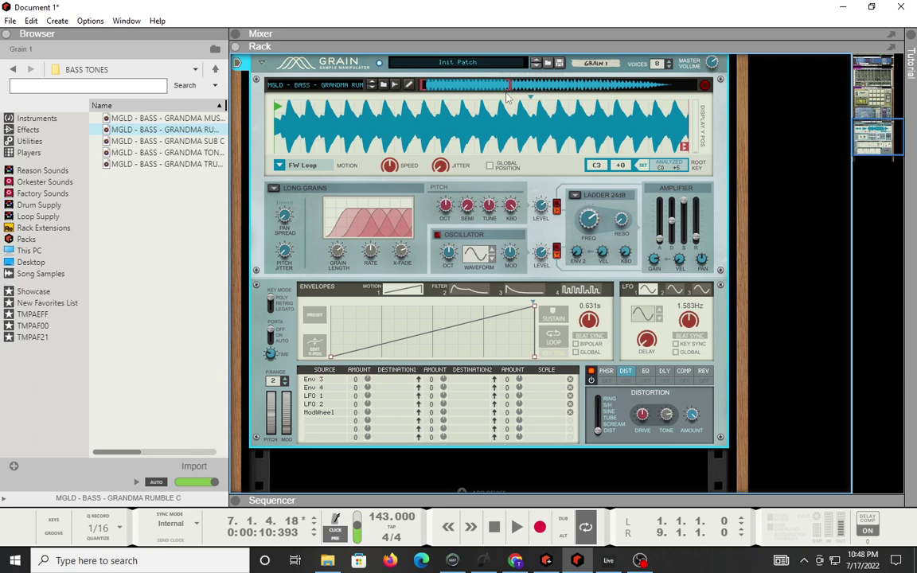
Step: Extend the end of Grain's sample range and set the key mode to Legato with portamento on
drag(460, 81, 615, 90)
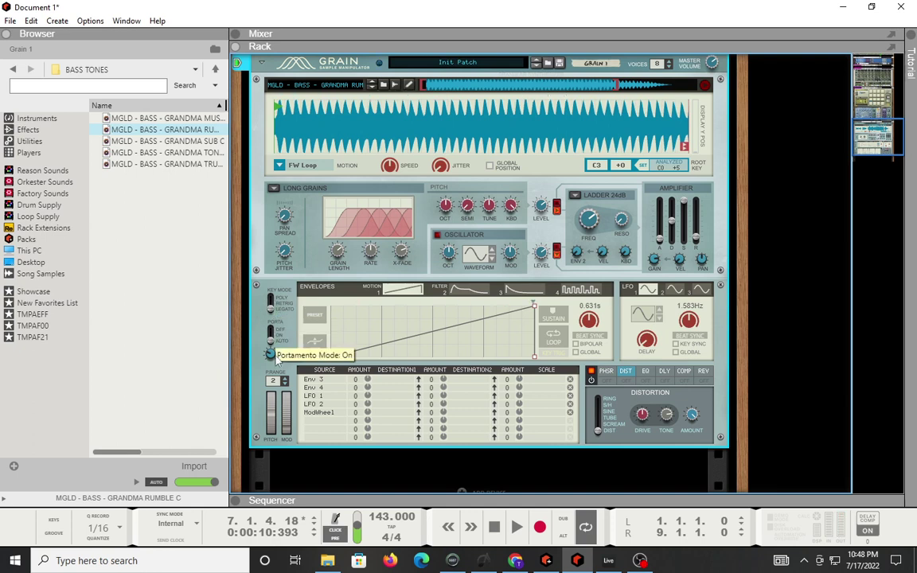
drag(276, 359, 277, 342)
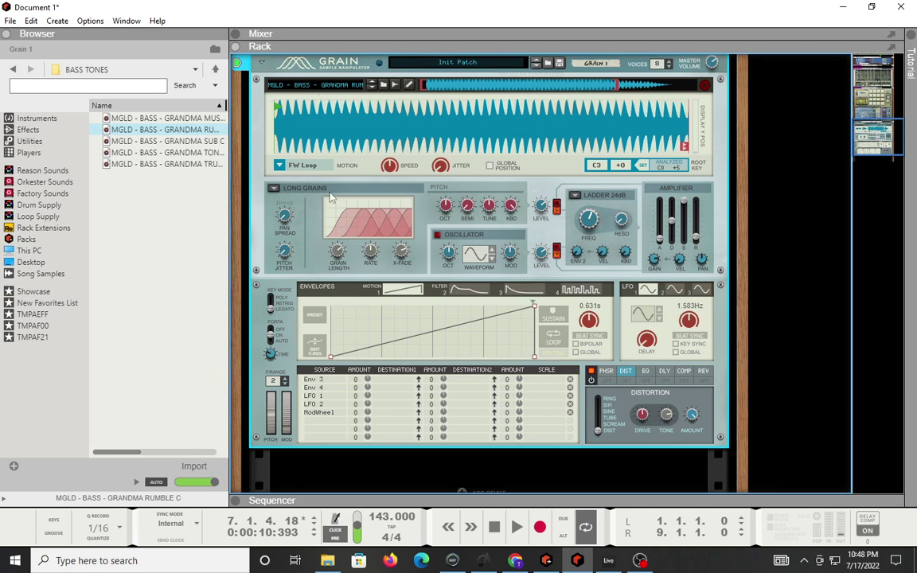
Step: Change Grain's playback algorithm from Long Grains to Tape
click(273, 188)
click(312, 238)
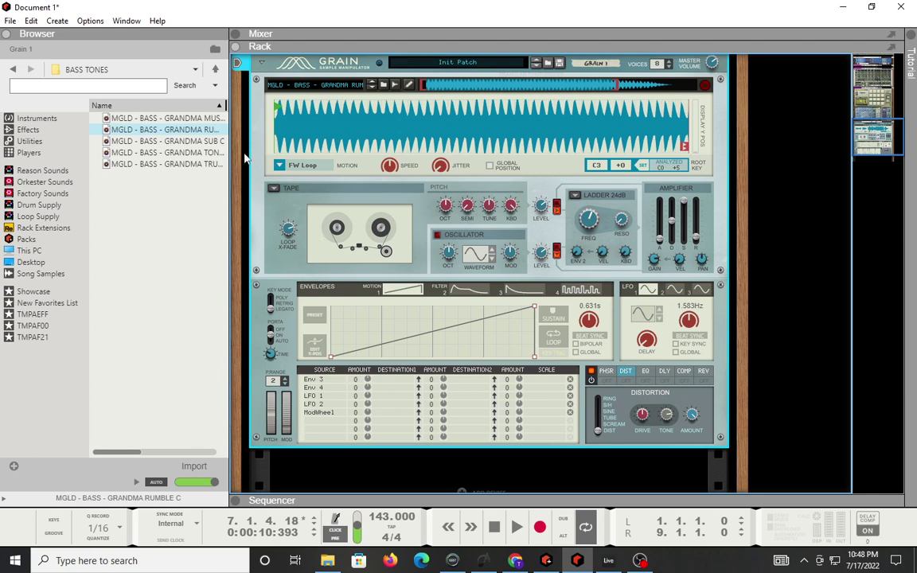
click(273, 190)
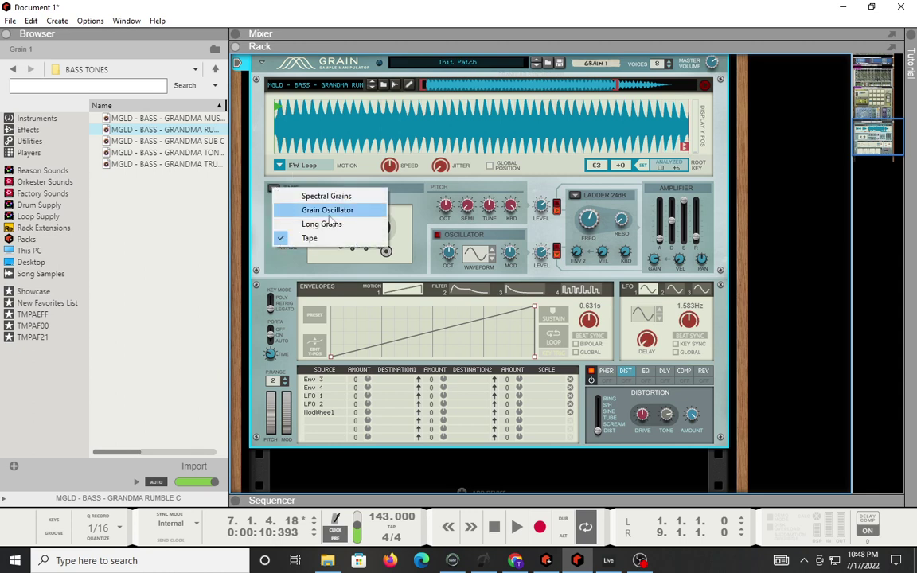
click(422, 216)
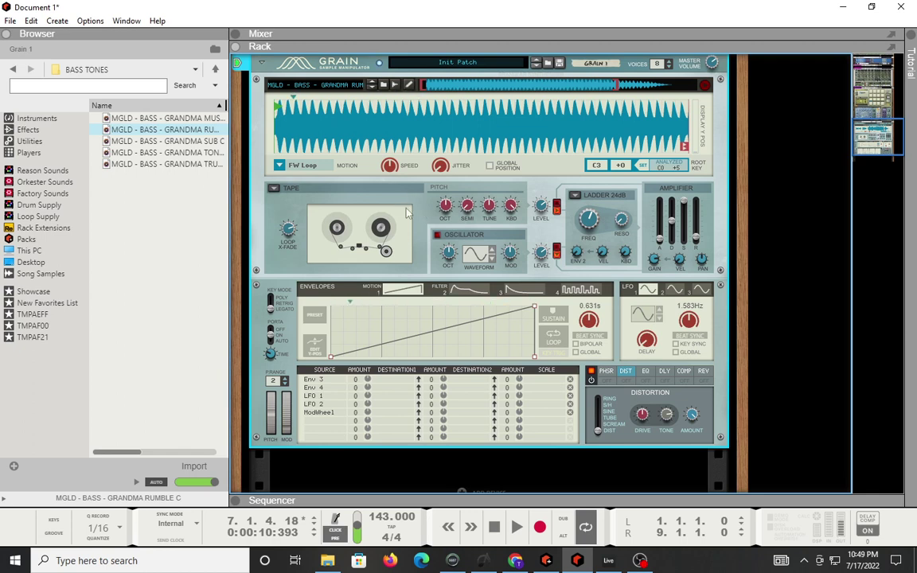
Step: Turn on Grain's oscillator, lower its level and check the sound against the playing song
click(436, 235)
mouse_move(542, 255)
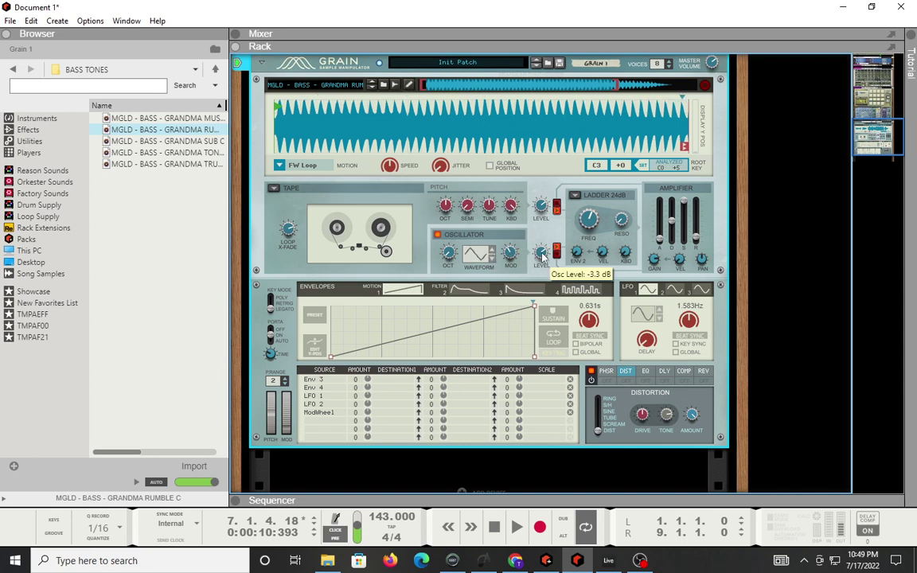
drag(542, 255, 546, 308)
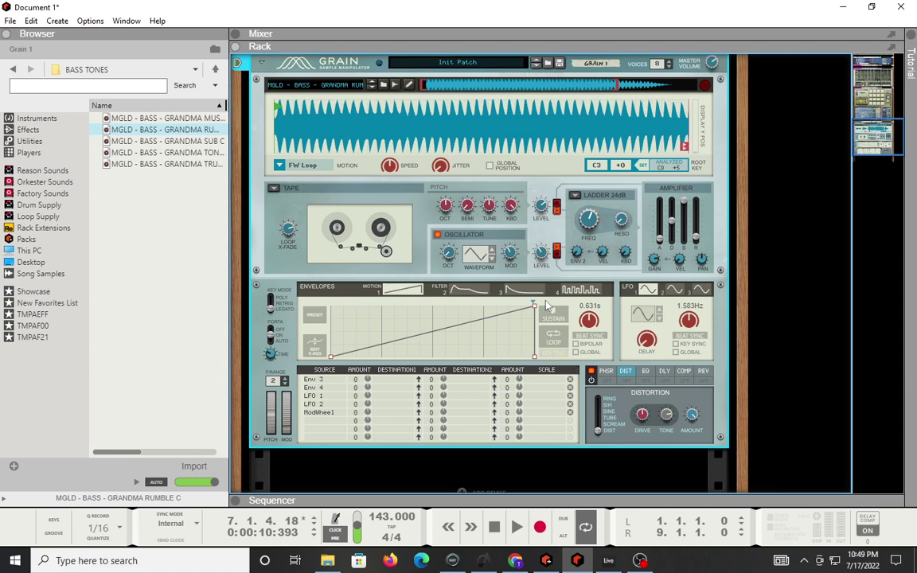
key(space)
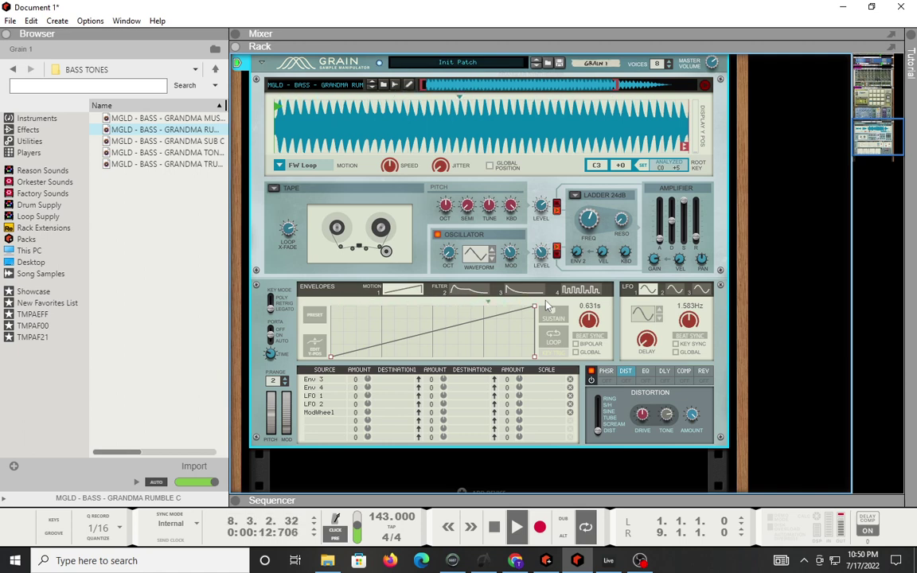
click(495, 525)
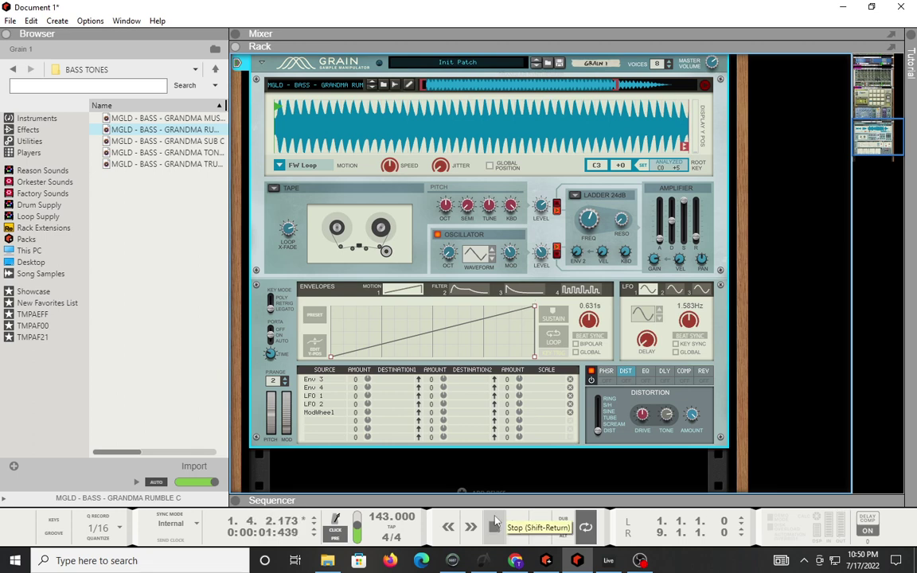
Step: Record an 8-bar bass clip on the Grain 1 track from bar 1 and stop playback
key(F7)
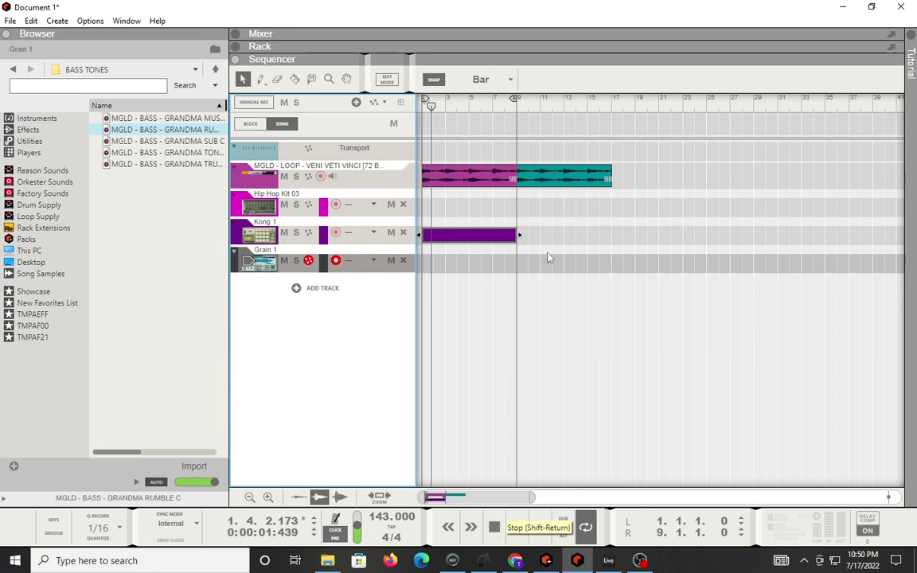
click(426, 100)
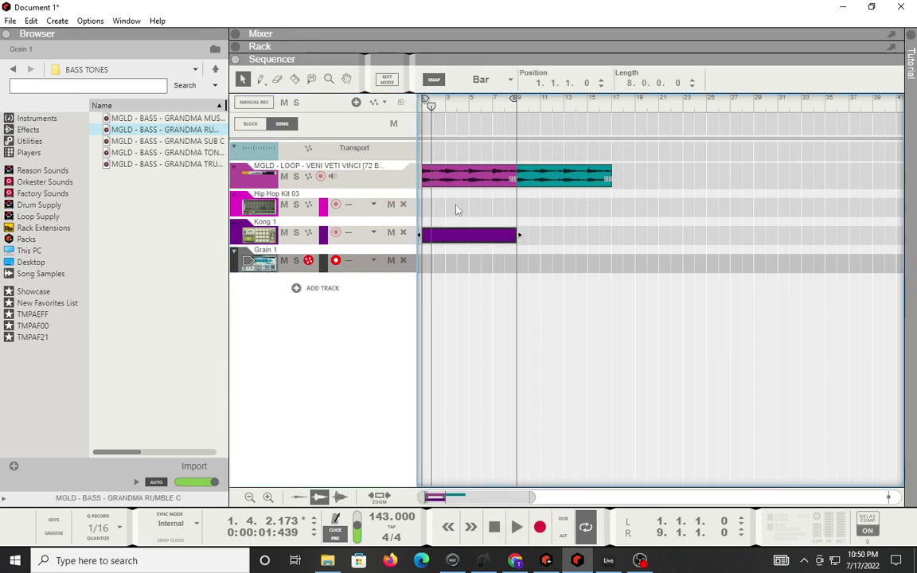
click(494, 527)
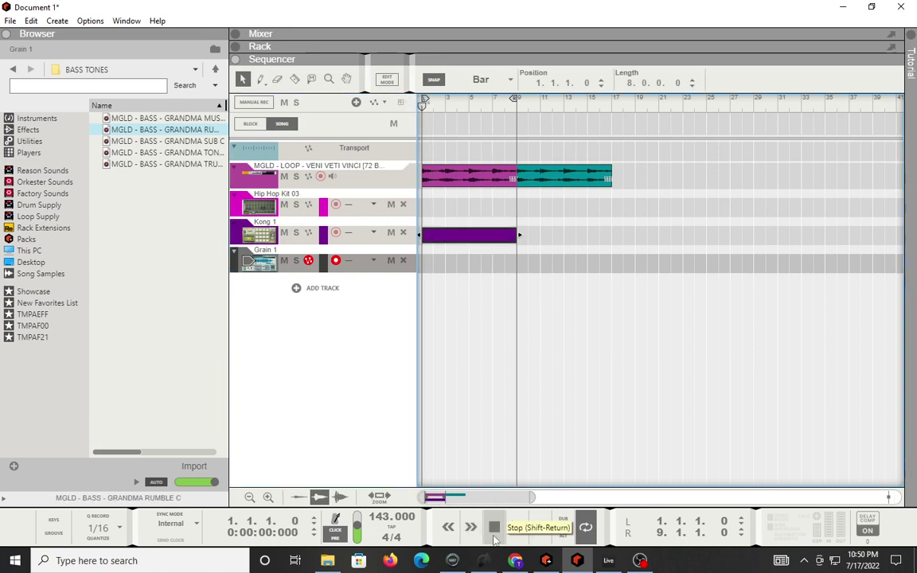
click(540, 529)
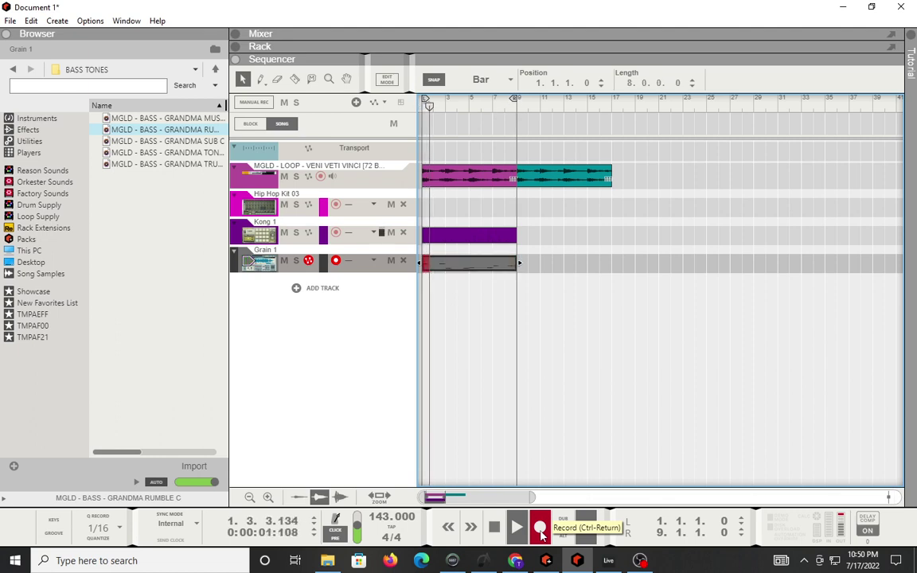
click(541, 529)
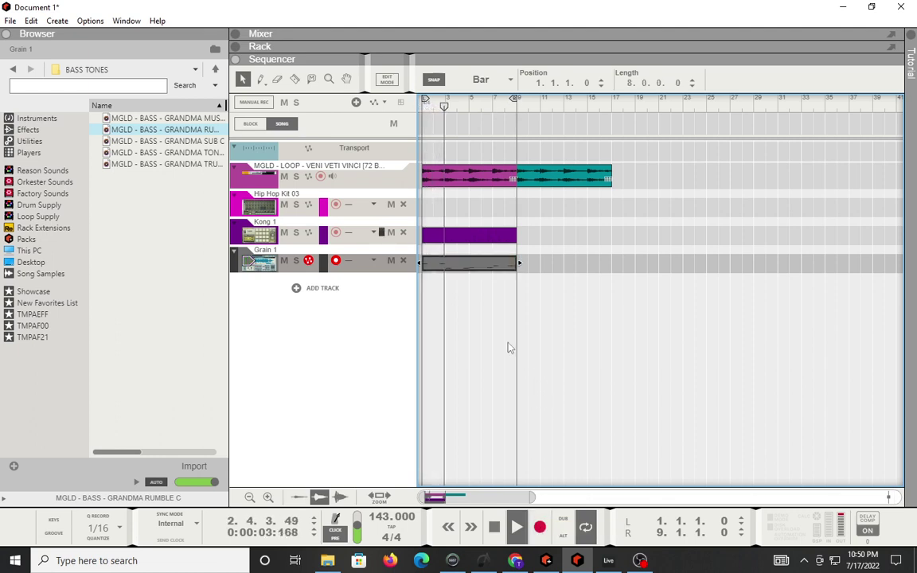
click(494, 532)
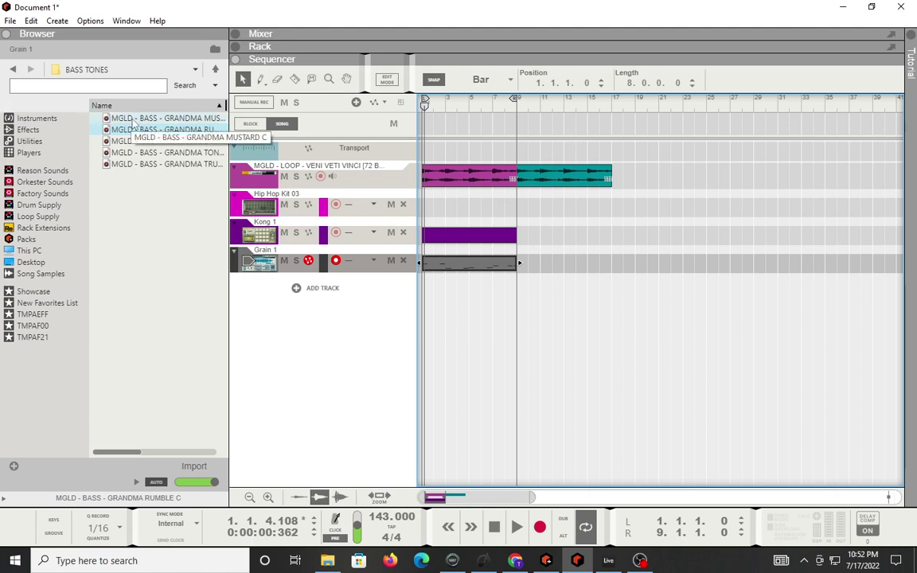
Step: Select the GRANDMA RUMBLE C bass file and play the song with the recorded bass clip
click(193, 131)
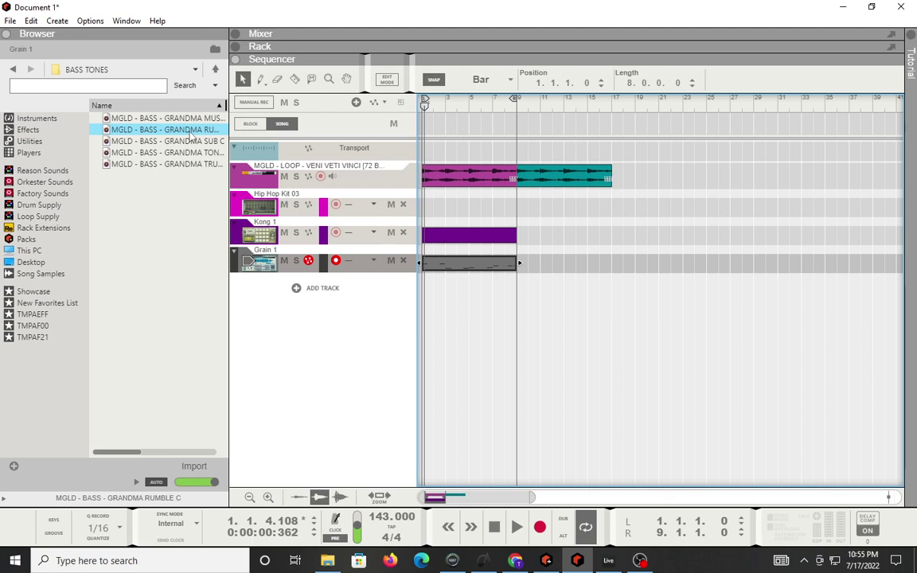
key(space)
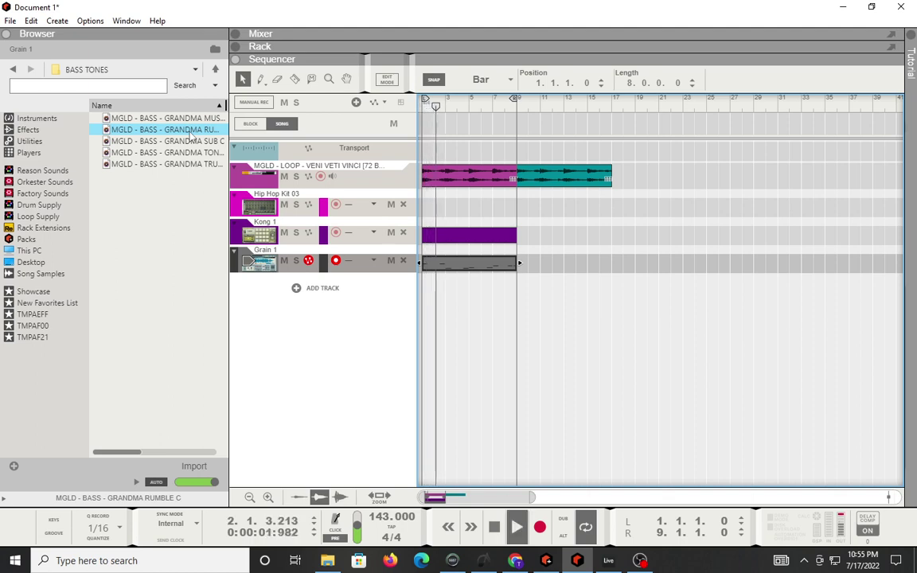